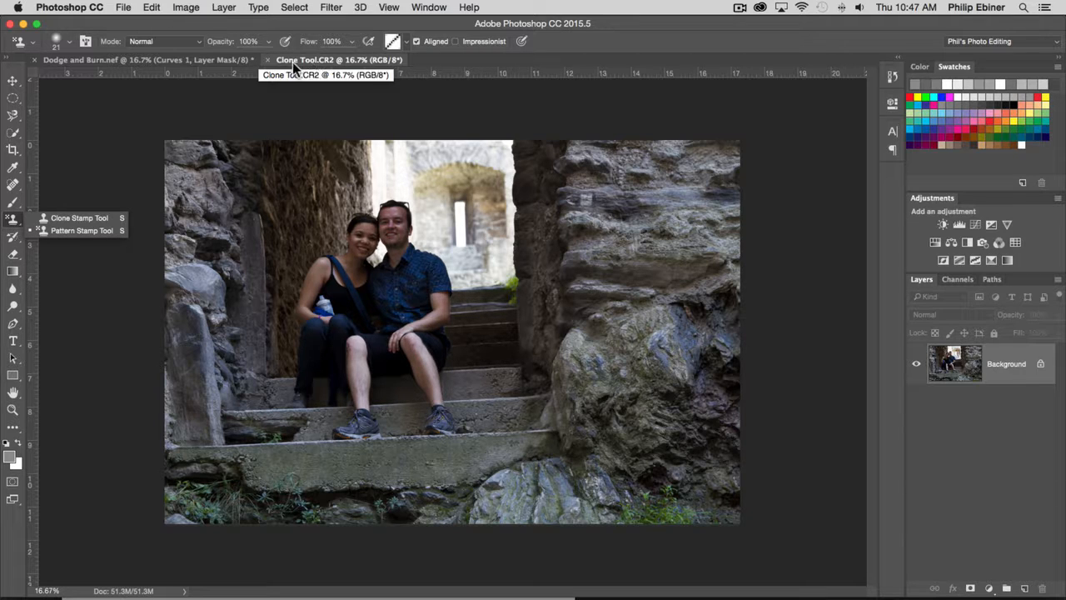
# Convert the locked Background into the editable layer Layer 0 and duplicate that layer.
pyautogui.doubleClick(993, 372)
pyautogui.click(670, 314)
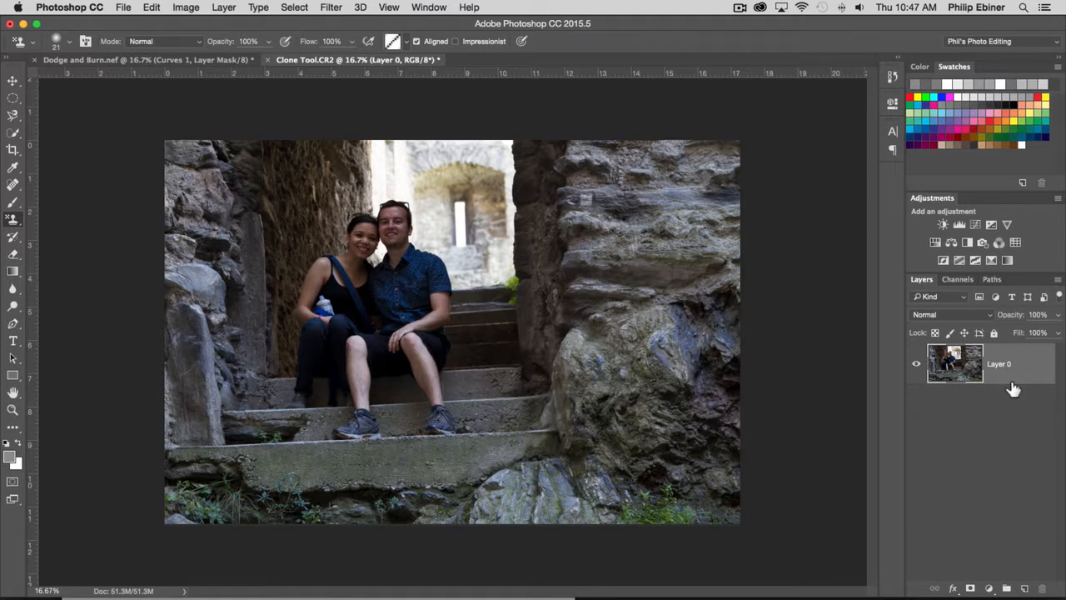
pyautogui.moveTo(1008, 370); pyautogui.dragTo(1024, 588)
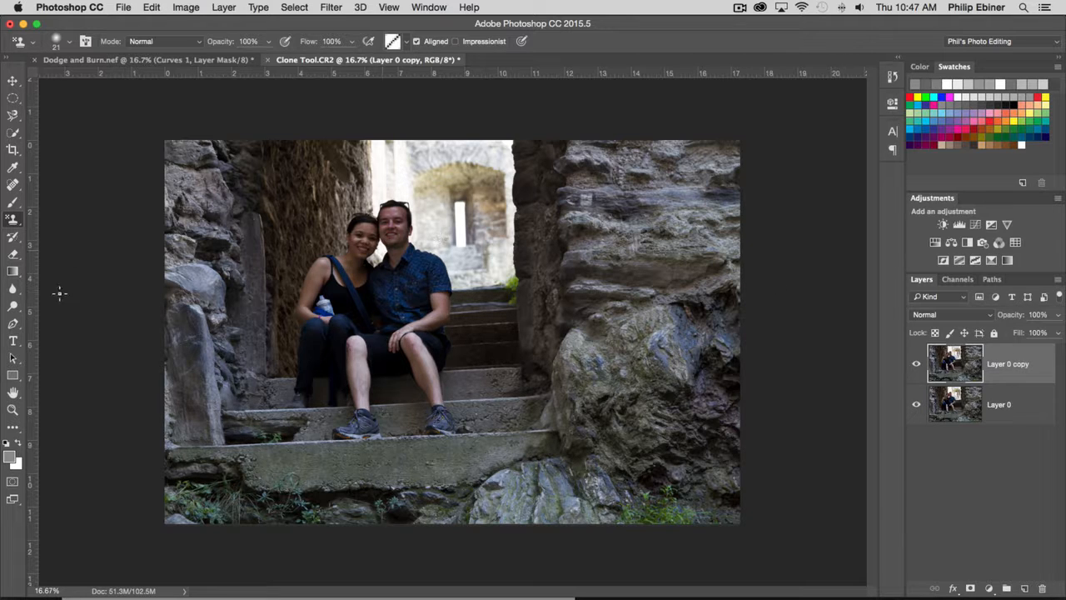
# Activate the Clone Stamp tool for retouching the man's scabbed knee, viewed close up at 200%.
pyautogui.press('z')
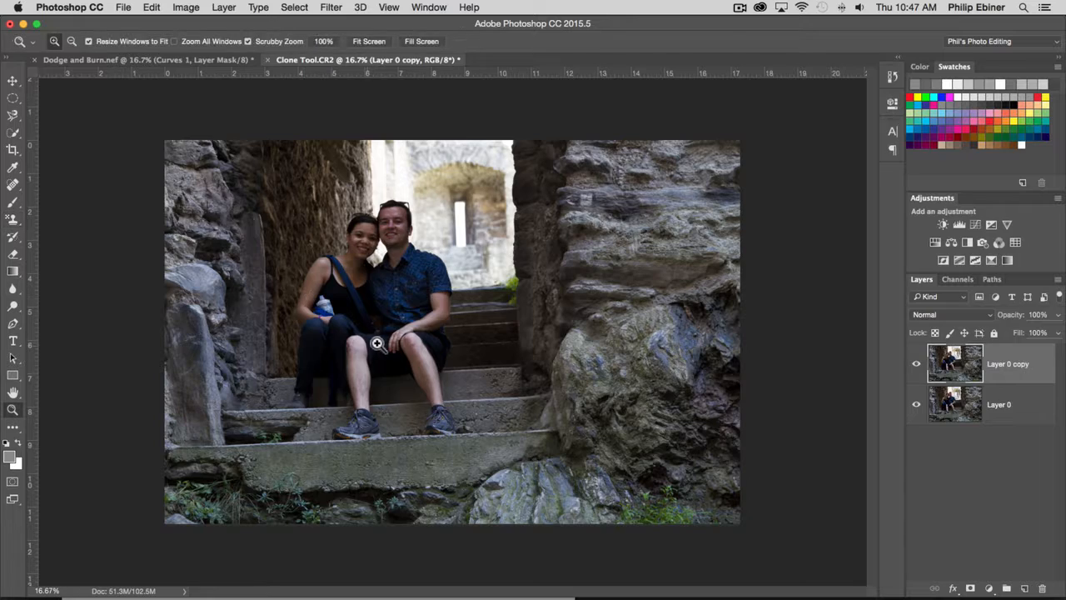
pyautogui.click(404, 364)
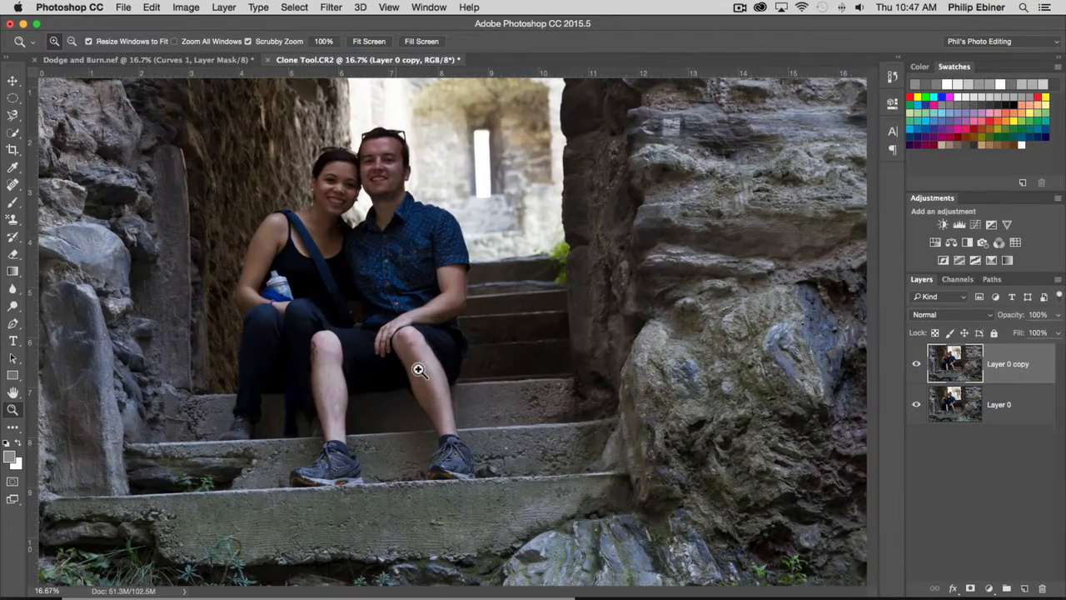
pyautogui.click(357, 298)
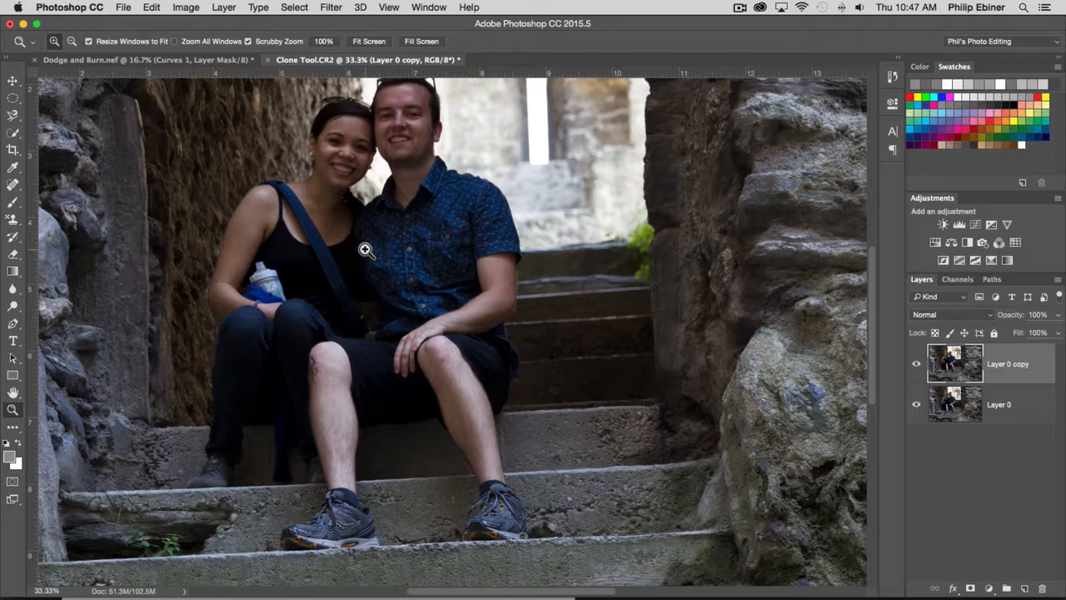
pyautogui.moveTo(352, 288)
pyautogui.mouseDown()
pyautogui.moveTo(374, 317)
pyautogui.moveTo(420, 335)
pyautogui.moveTo(350, 278)
pyautogui.moveTo(364, 279)
pyautogui.moveTo(362, 288)
pyautogui.mouseUp()
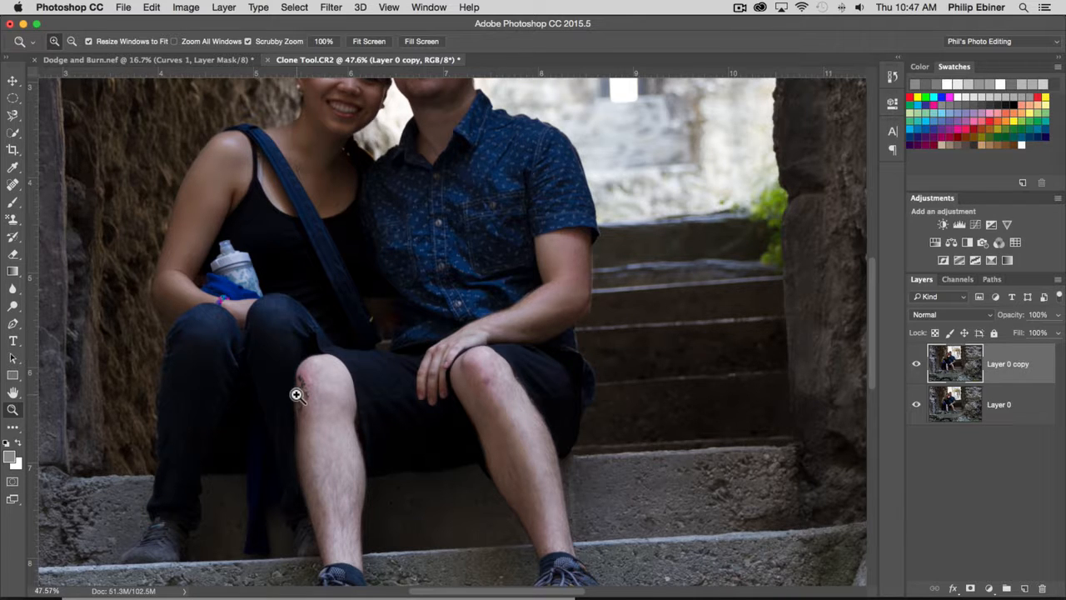
pyautogui.moveTo(296, 395); pyautogui.dragTo(268, 387)
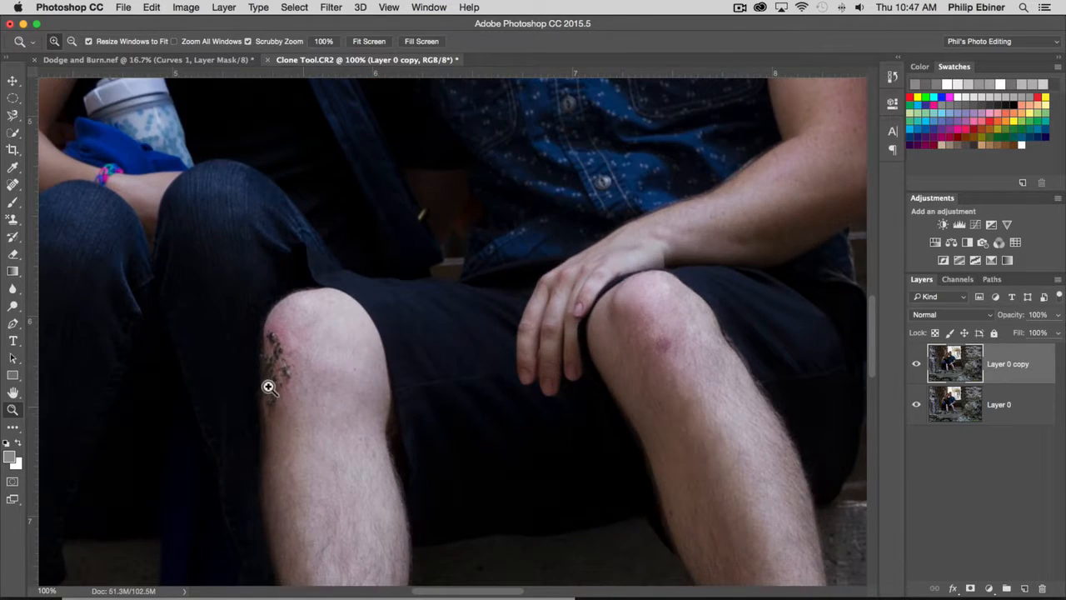
pyautogui.click(269, 387)
pyautogui.press('space')
pyautogui.moveTo(288, 329); pyautogui.dragTo(463, 283)
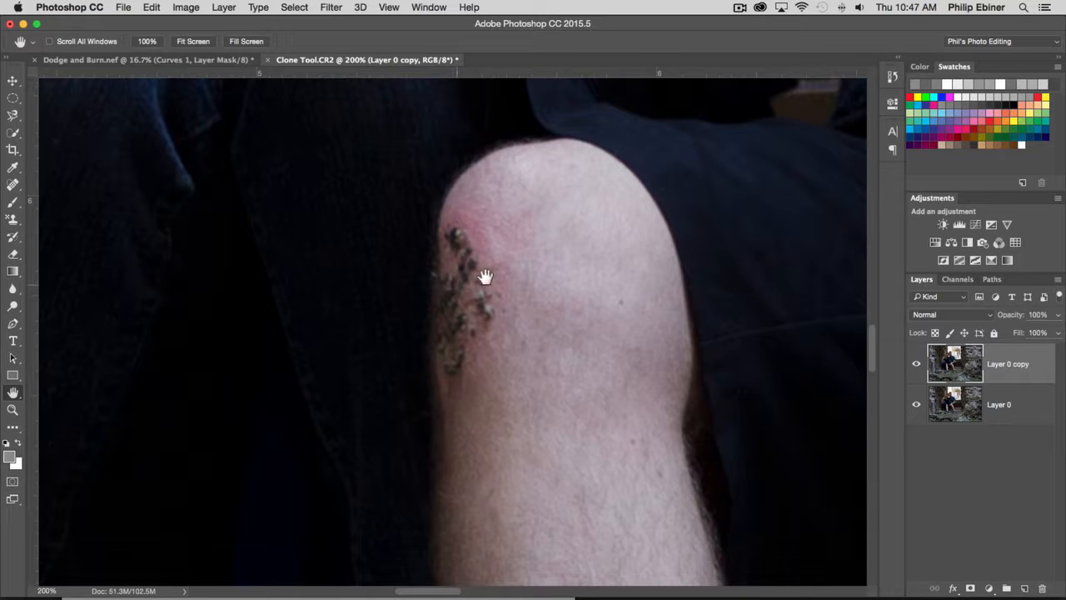
pyautogui.click(12, 223)
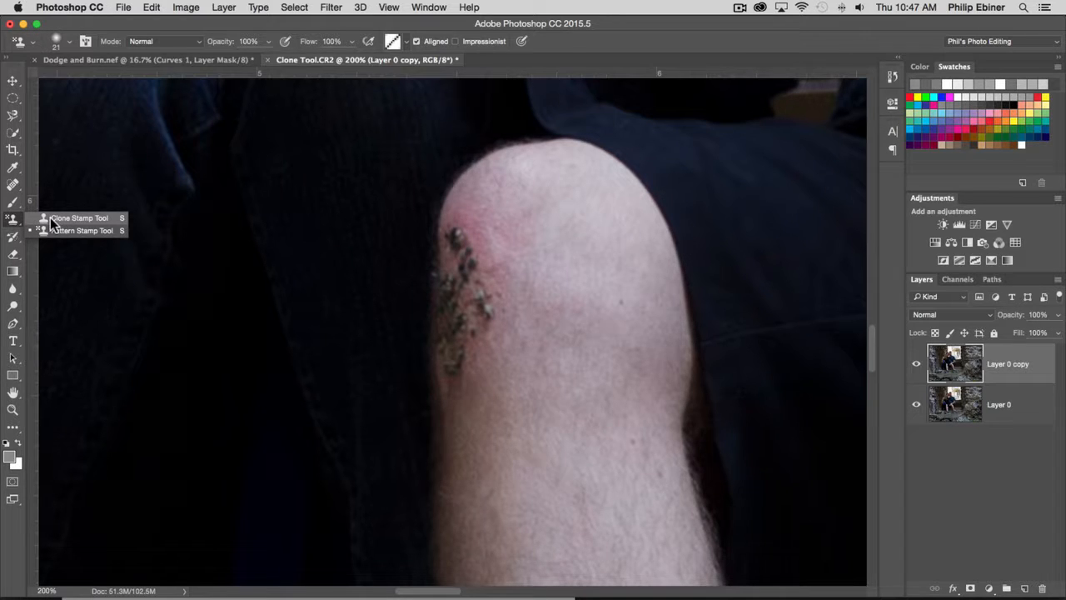
pyautogui.click(51, 219)
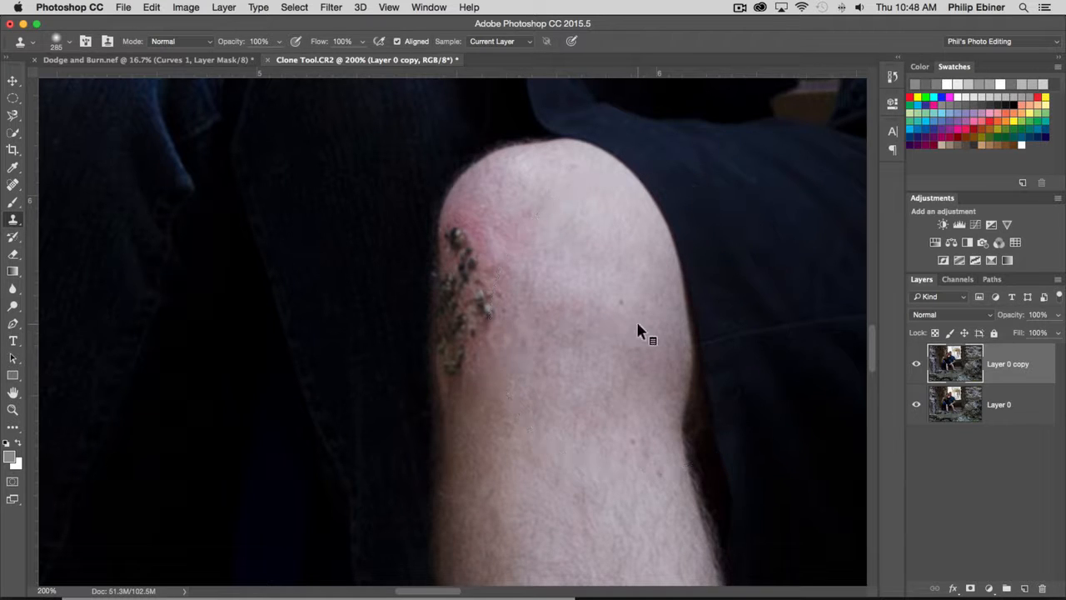
# Reduce the Clone Stamp brush size to 54 px to suit the wound on the knee.
pyautogui.moveTo(637, 323)
pyautogui.mouseDown()
pyautogui.moveTo(628, 335)
pyautogui.moveTo(557, 342)
pyautogui.moveTo(587, 338)
pyautogui.mouseUp()
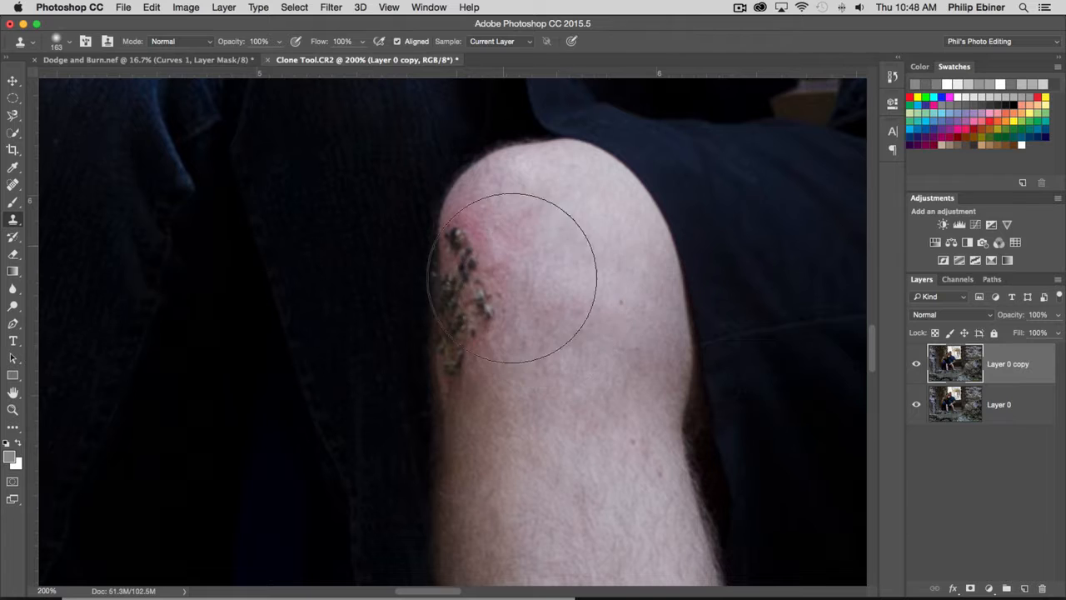
pyautogui.moveTo(585, 312); pyautogui.dragTo(563, 310)
pyautogui.click(582, 289)
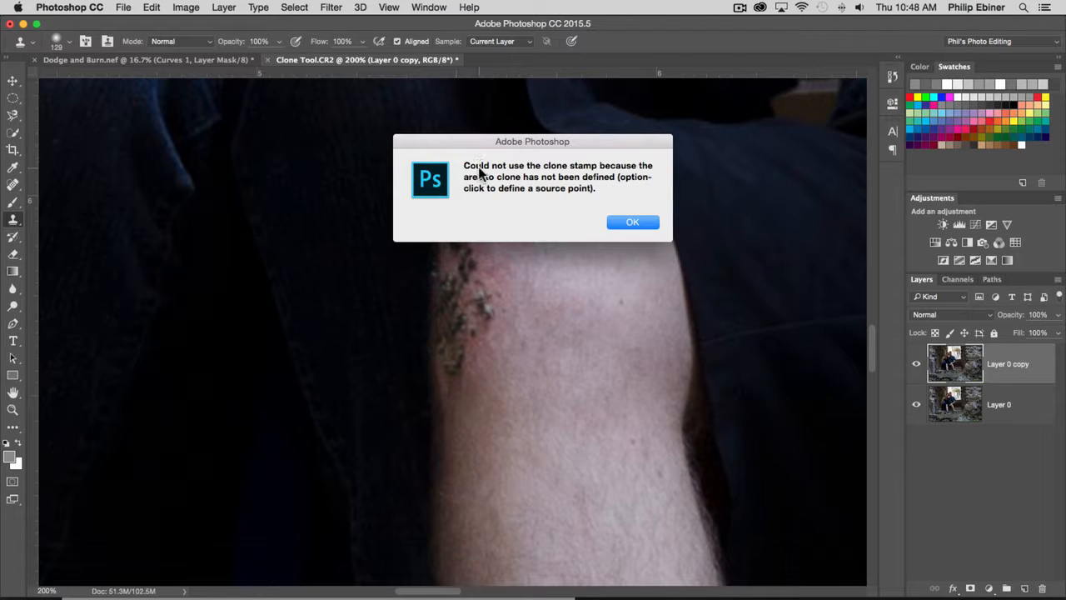
pyautogui.click(632, 222)
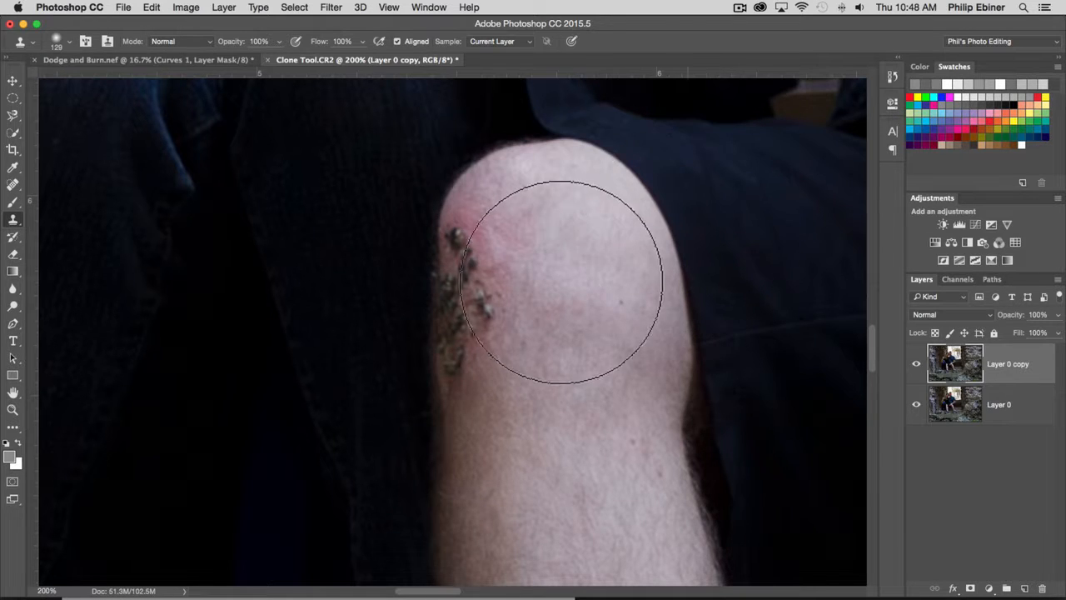
pyautogui.moveTo(597, 304); pyautogui.dragTo(554, 302)
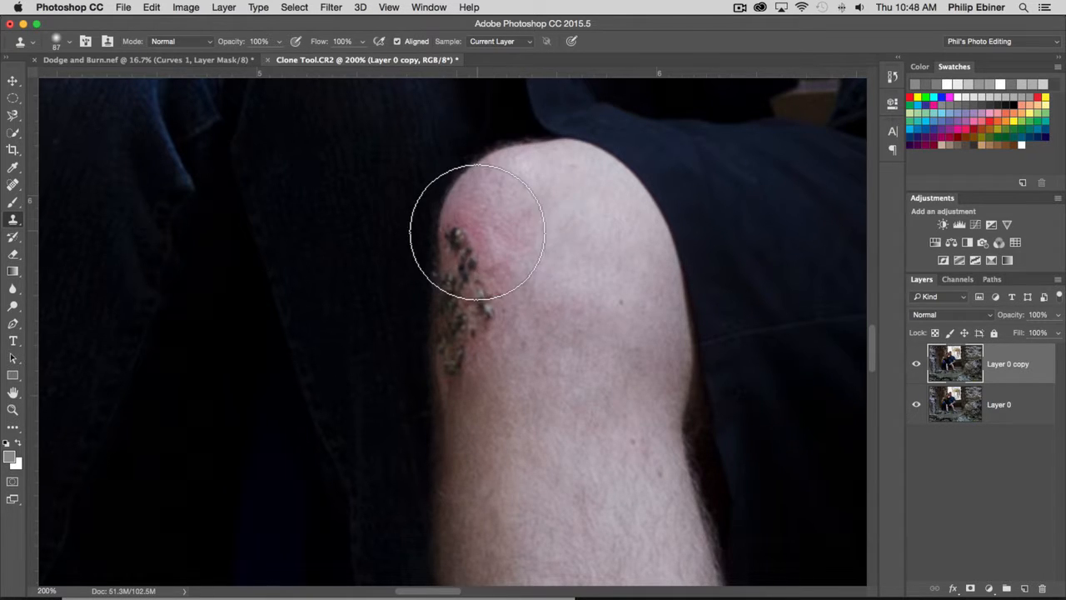
pyautogui.moveTo(516, 210)
pyautogui.mouseDown()
pyautogui.moveTo(494, 212)
pyautogui.moveTo(508, 209)
pyautogui.mouseUp()
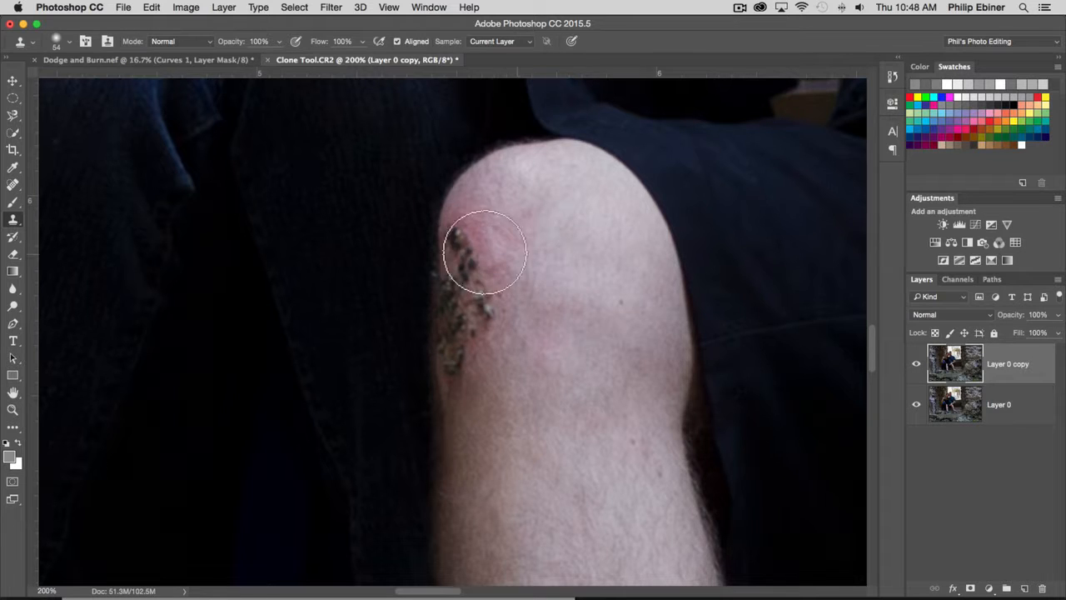
# Clone clean knee skin over the upper and middle scabs, undoing strokes that blend badly.
pyautogui.click(375, 275)
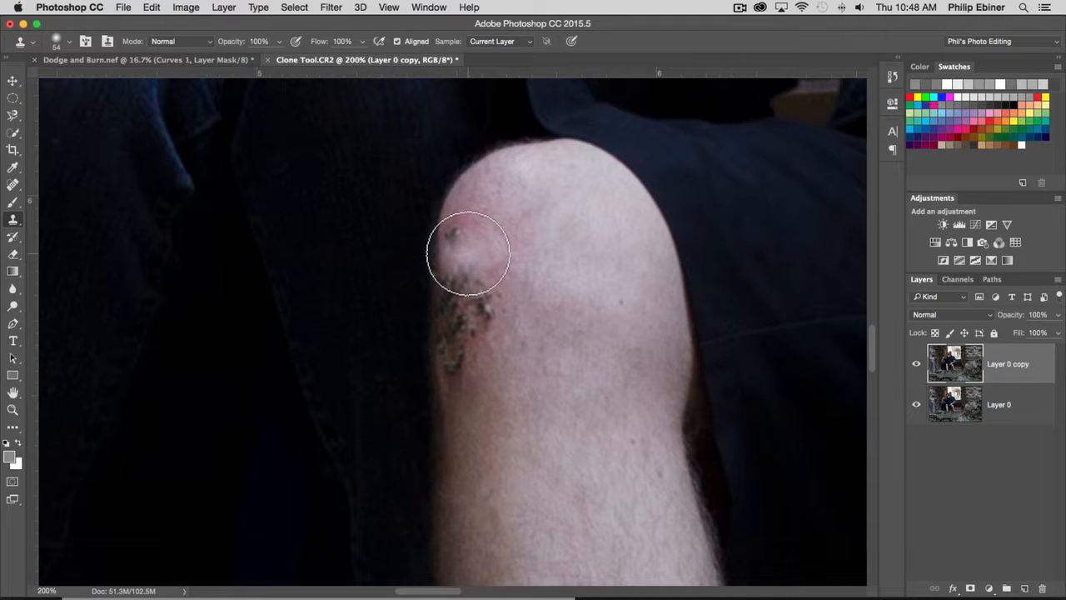
pyautogui.moveTo(467, 253); pyautogui.dragTo(473, 290)
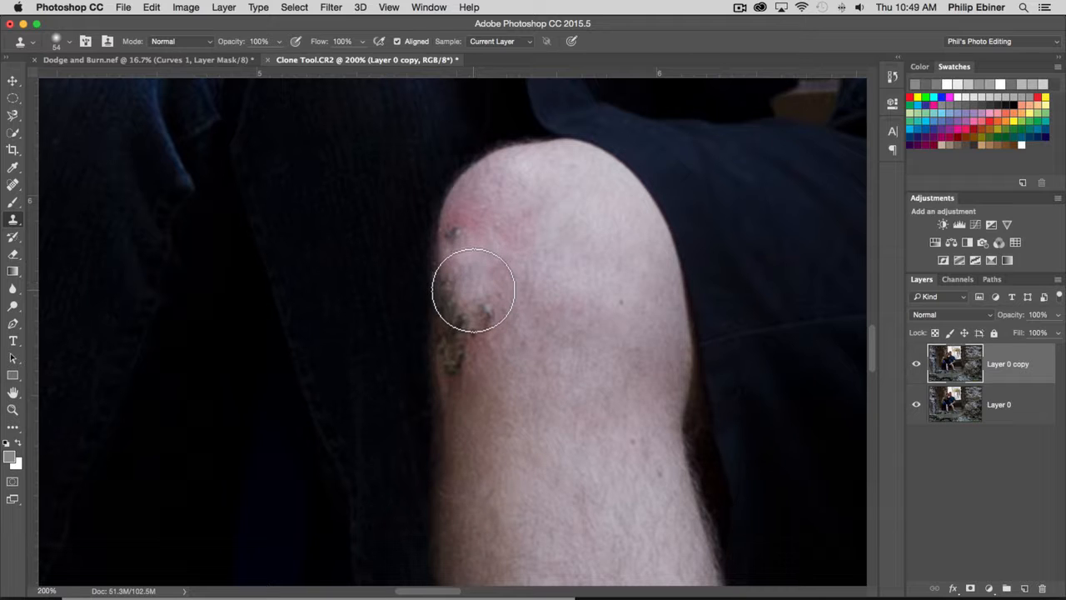
pyautogui.click(449, 245)
pyautogui.press('super+z')
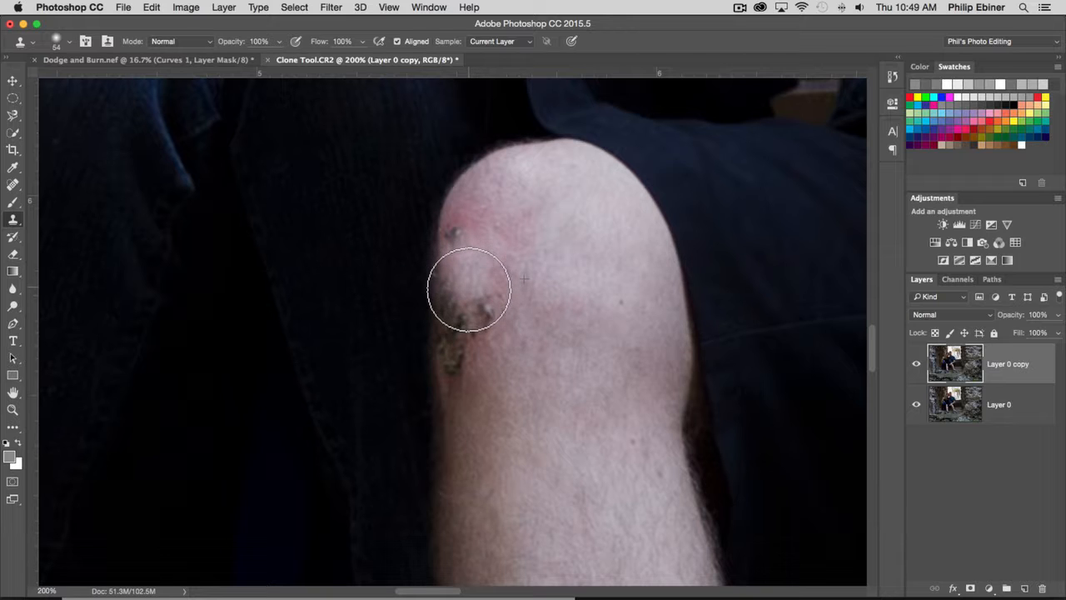
pyautogui.click(471, 306)
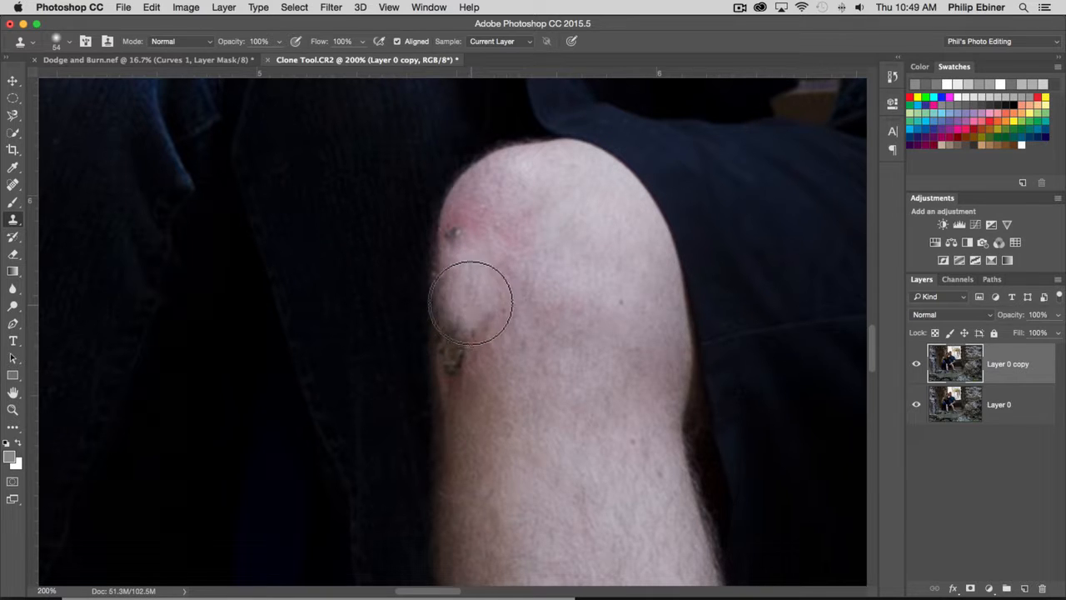
pyautogui.press('super+z')
# Try cloning skin from the middle of the knee over the lower scab and past the knee's outer edge.
pyautogui.keyDown('alt'); pyautogui.click(559, 281); pyautogui.keyUp('alt')
pyautogui.click(496, 339)
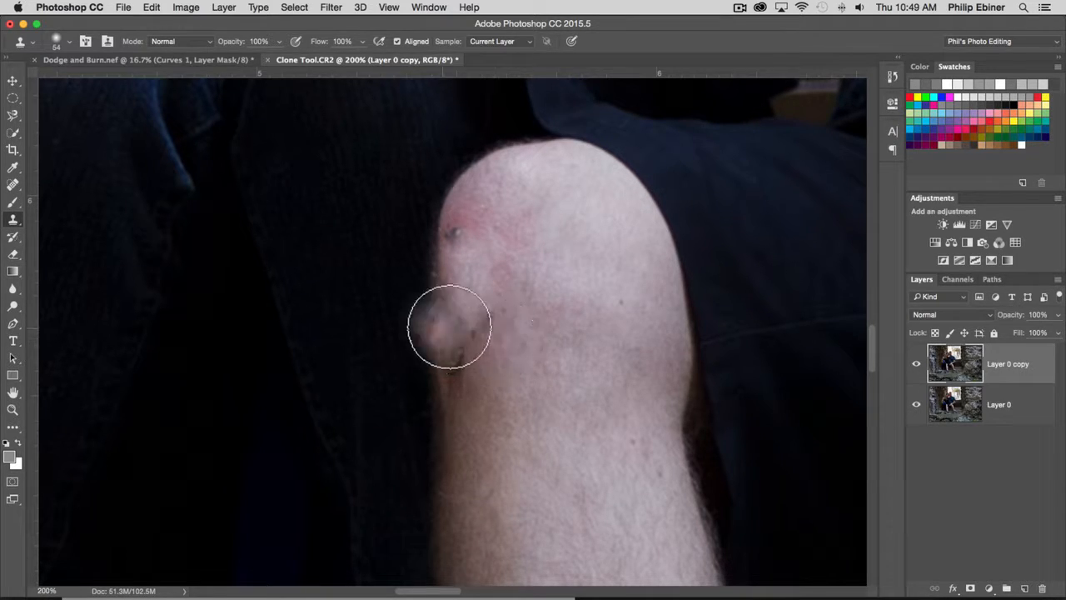
pyautogui.moveTo(415, 326)
pyautogui.mouseDown()
pyautogui.moveTo(333, 326)
pyautogui.moveTo(392, 297)
pyautogui.moveTo(395, 219)
pyautogui.moveTo(414, 204)
pyautogui.moveTo(443, 223)
pyautogui.moveTo(443, 258)
pyautogui.moveTo(403, 320)
pyautogui.moveTo(364, 221)
pyautogui.moveTo(414, 155)
pyautogui.moveTo(475, 166)
pyautogui.moveTo(480, 184)
pyautogui.moveTo(431, 174)
pyautogui.moveTo(392, 208)
pyautogui.moveTo(397, 347)
pyautogui.moveTo(458, 343)
pyautogui.moveTo(419, 303)
pyautogui.mouseUp()
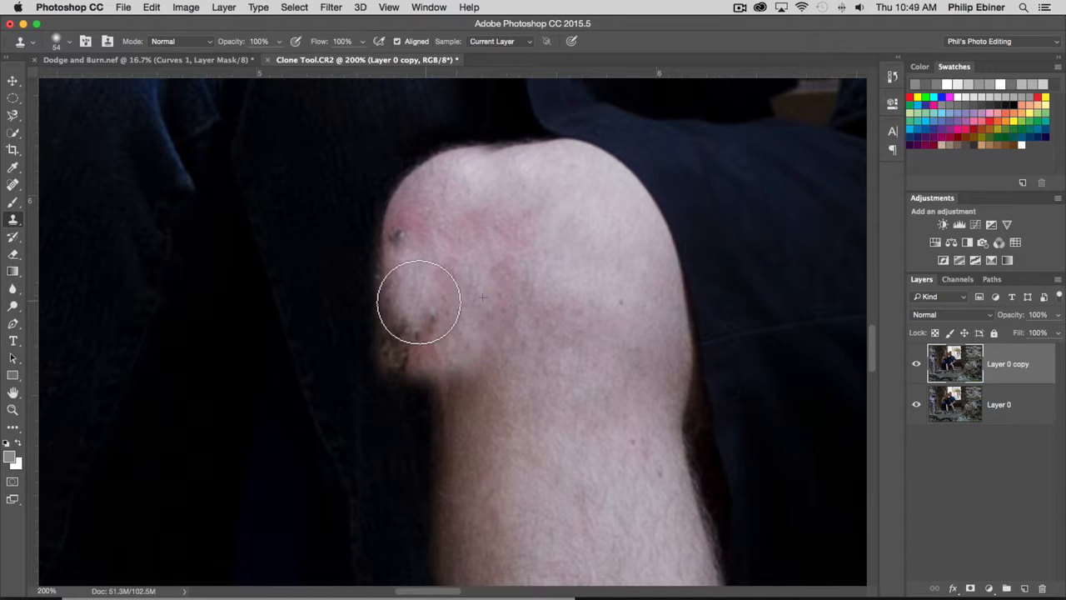
pyautogui.press('super+z')
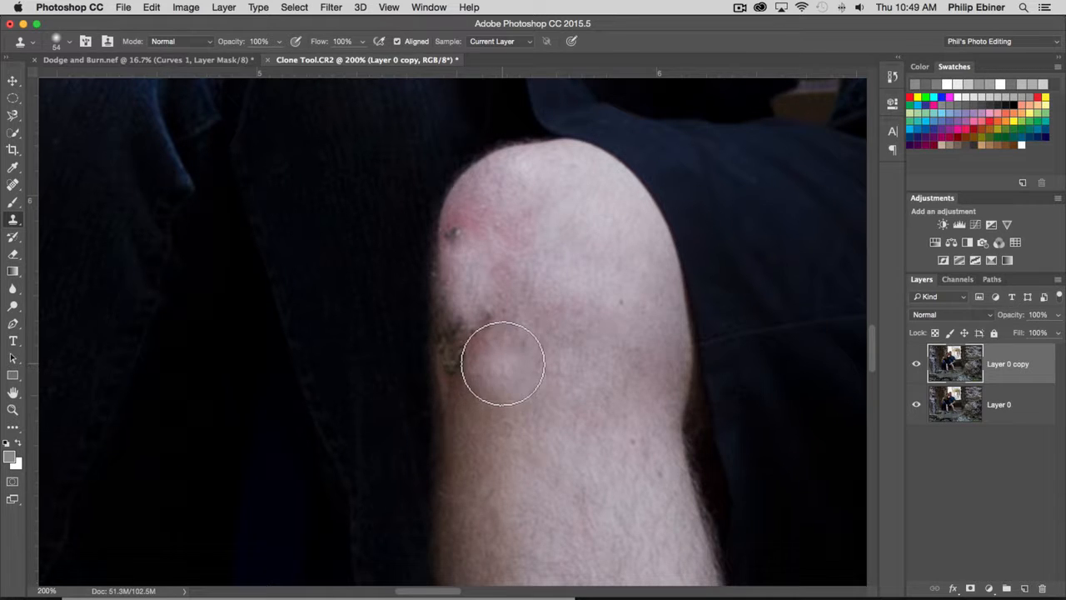
# Clone matching skin over the lower scabs and the small dark spot remaining near the top of the knee.
pyautogui.keyDown('alt'); pyautogui.click(495, 364); pyautogui.keyUp('alt')
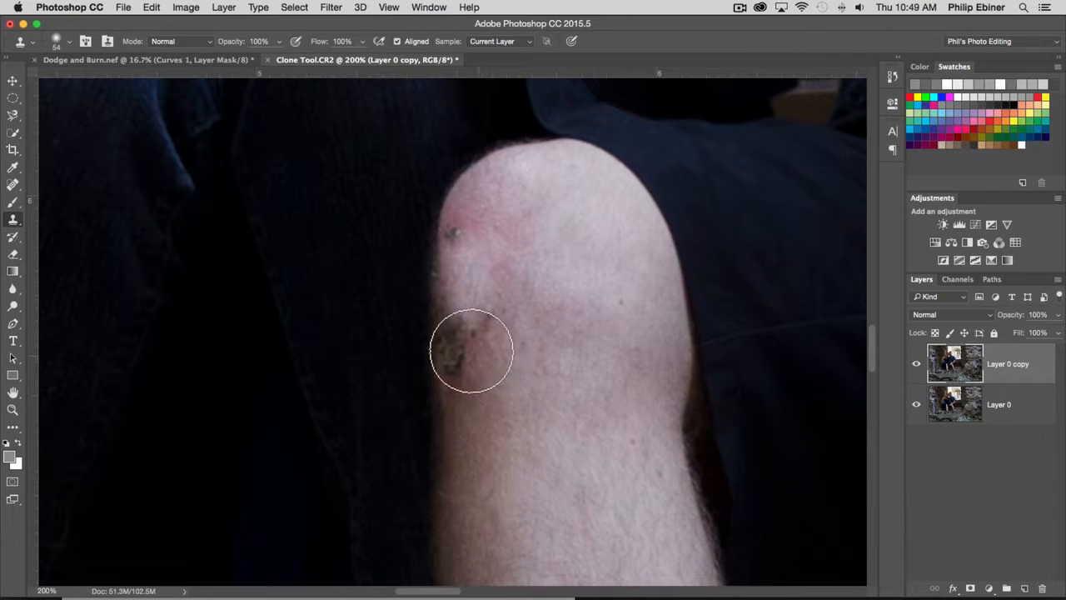
pyautogui.click(469, 349)
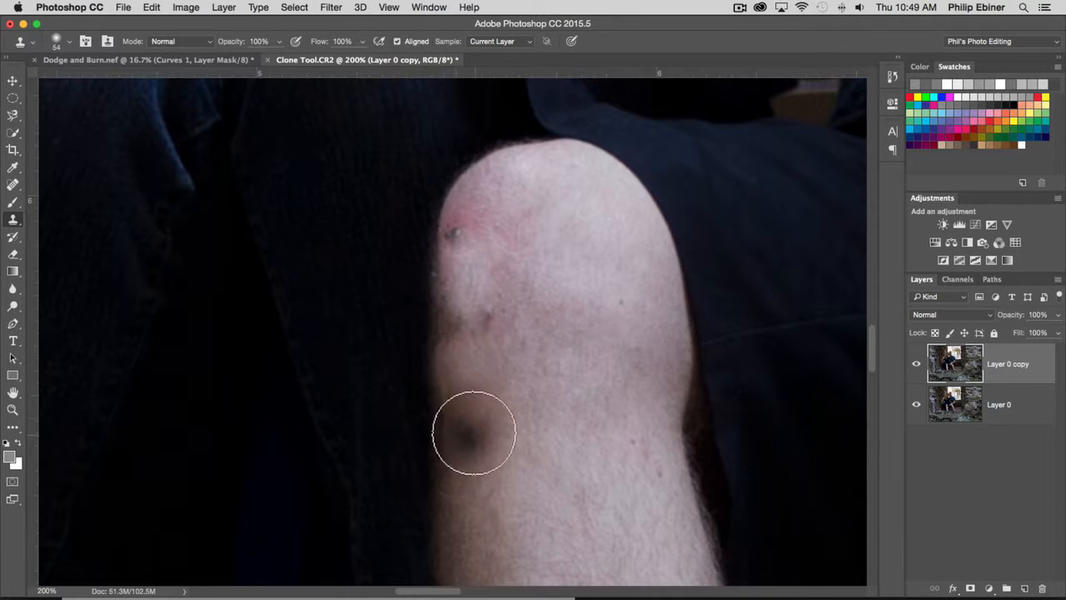
pyautogui.keyDown('alt'); pyautogui.click(444, 363); pyautogui.keyUp('alt')
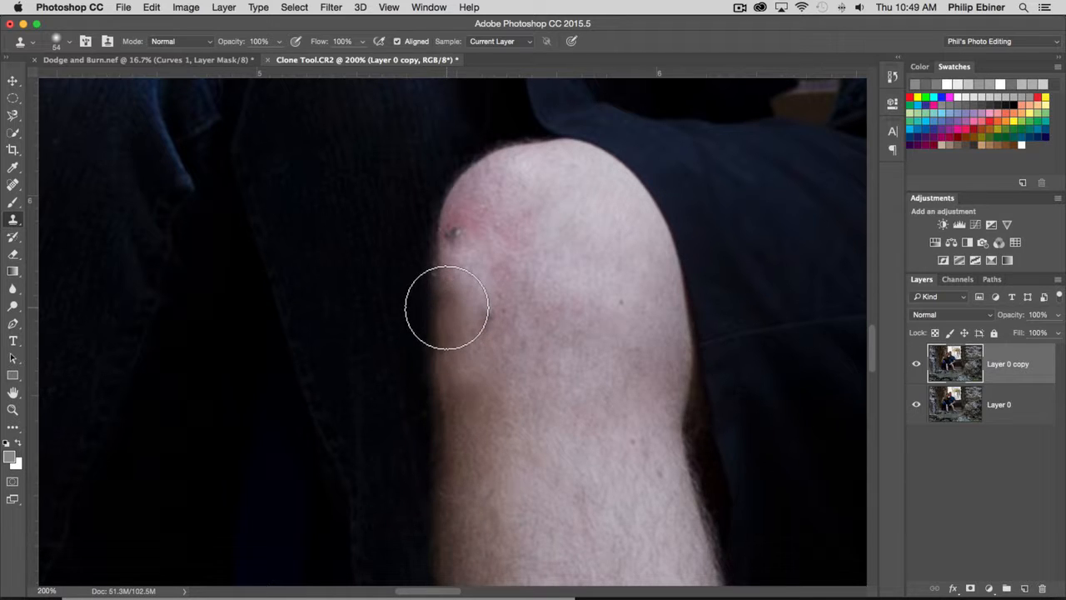
pyautogui.keyDown('alt'); pyautogui.click(443, 269); pyautogui.keyUp('alt')
pyautogui.click(451, 240)
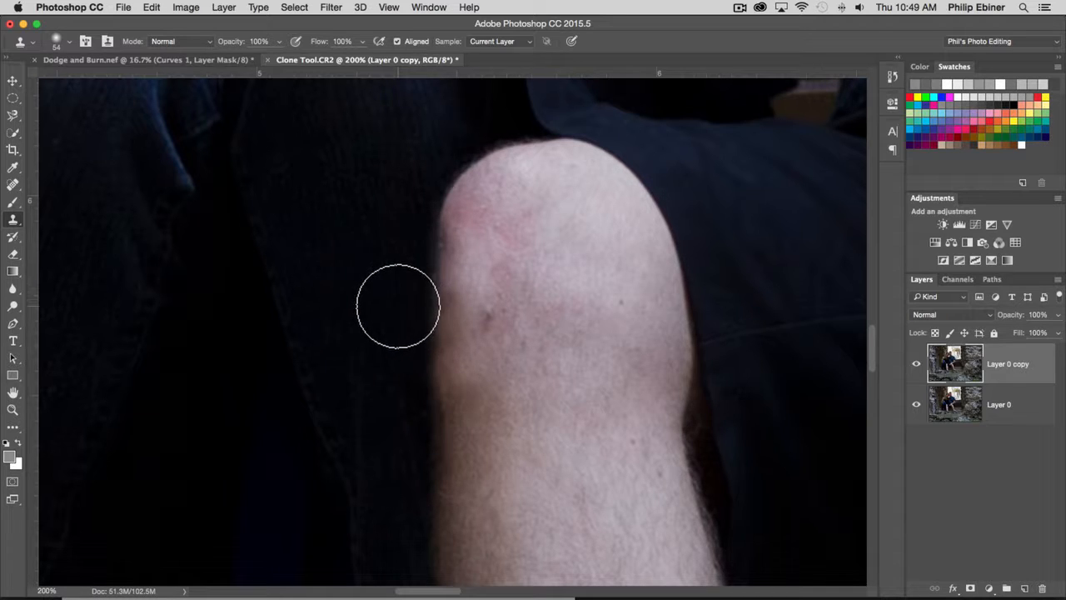
# Sample the dark jeans fabric and clone it along the knee's outer edge to clean up the outline.
pyautogui.keyDown('alt'); pyautogui.click(369, 414); pyautogui.keyUp('alt')
pyautogui.click(415, 382)
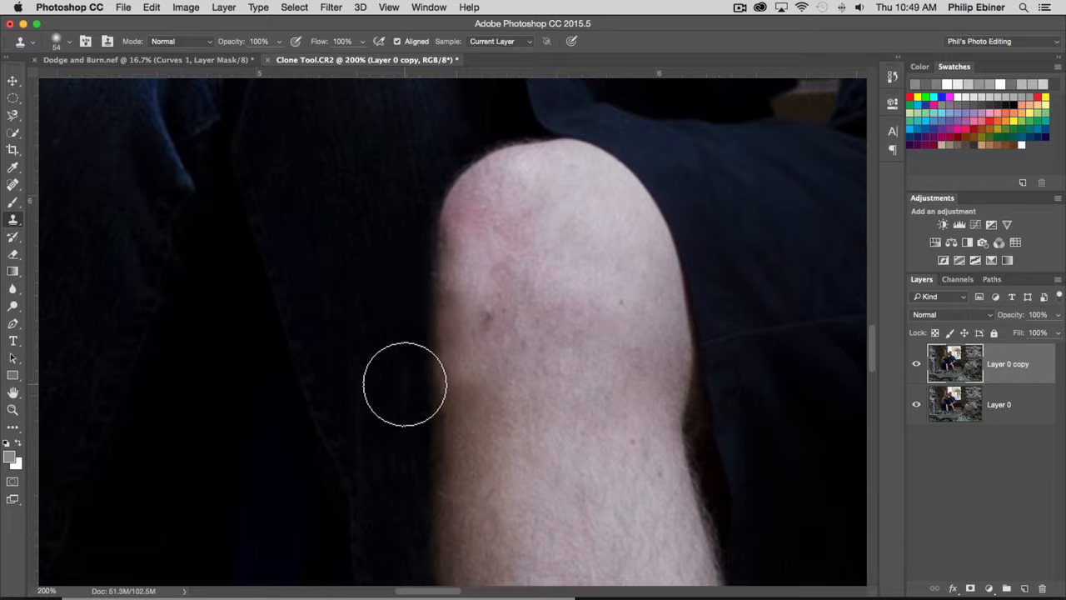
pyautogui.click(405, 379)
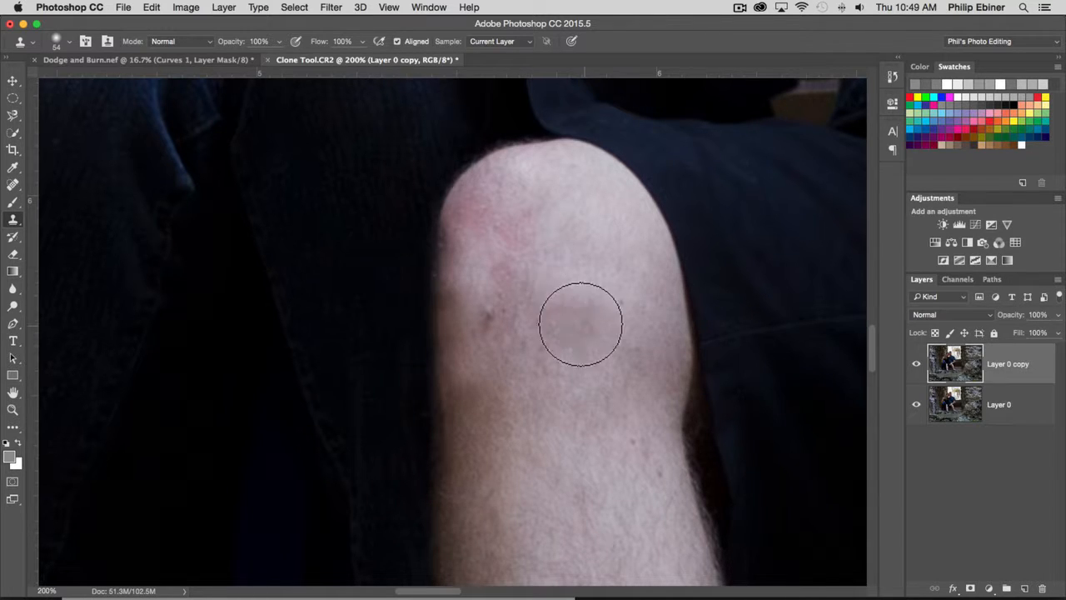
# Clone smooth skin over the small leftover spot in the middle of the healed knee area.
pyautogui.keyDown('alt'); pyautogui.click(473, 269); pyautogui.keyUp('alt')
pyautogui.keyDown('alt'); pyautogui.click(503, 274); pyautogui.keyUp('alt')
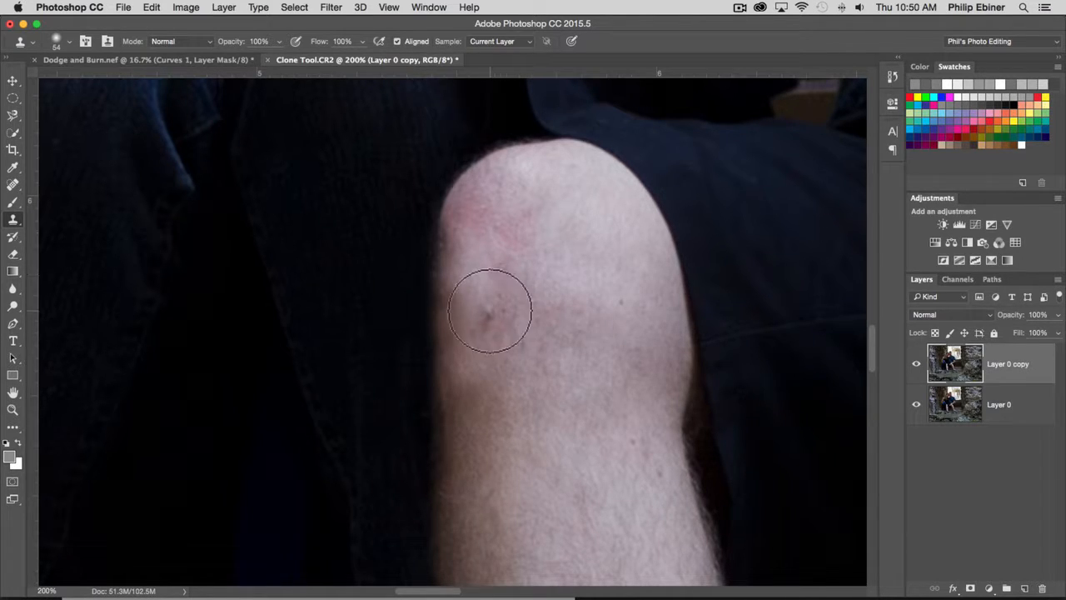
pyautogui.click(483, 309)
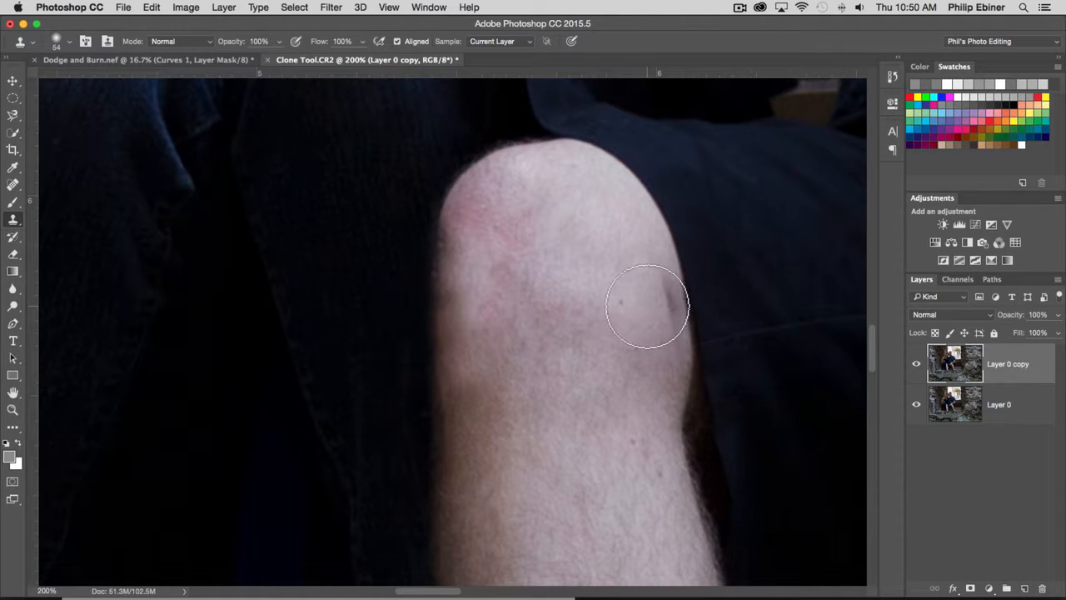
# Toggle the Layer 0 copy visibility to compare the retouched knee with the original.
pyautogui.click(916, 364)
pyautogui.click(916, 364)
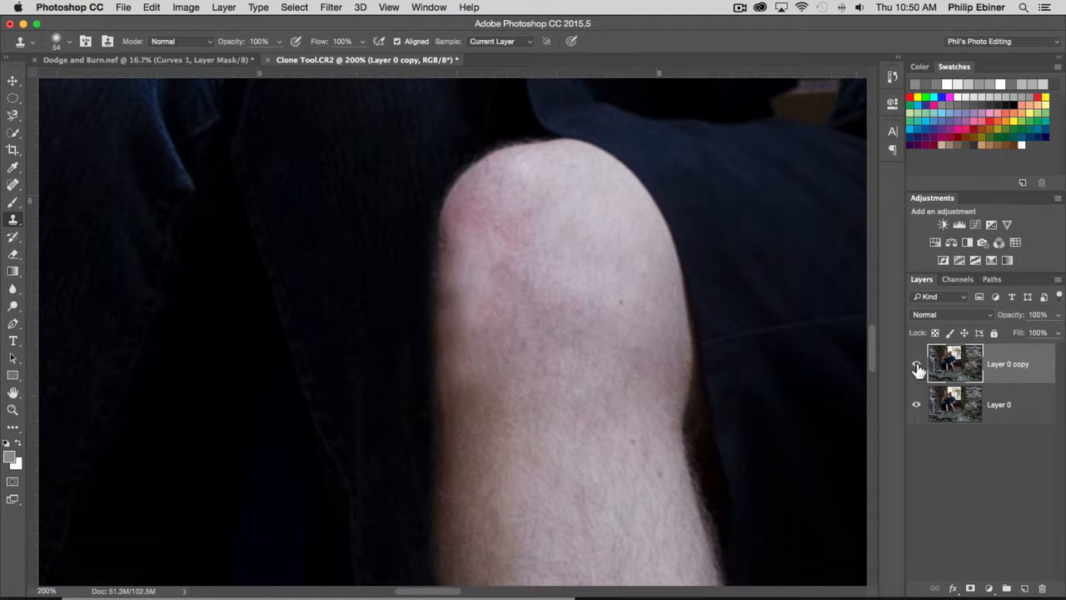
pyautogui.click(916, 364)
pyautogui.click(917, 364)
pyautogui.click(916, 365)
pyautogui.click(916, 365)
# Compare the retouched Layer 0 copy with the original across the whole photo, leaving the copy visible.
pyautogui.press('z')
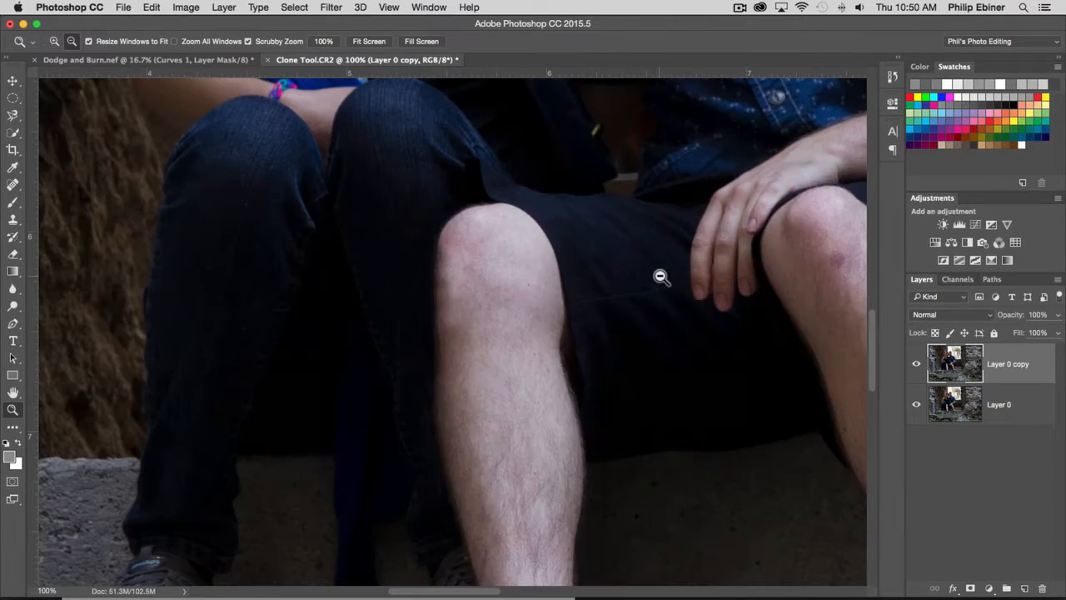
pyautogui.keyDown('alt'); pyautogui.click(438, 269); pyautogui.keyUp('alt')
pyautogui.keyDown('alt'); pyautogui.click(662, 276); pyautogui.keyUp('alt')
pyautogui.keyDown('alt'); pyautogui.click(661, 276); pyautogui.keyUp('alt')
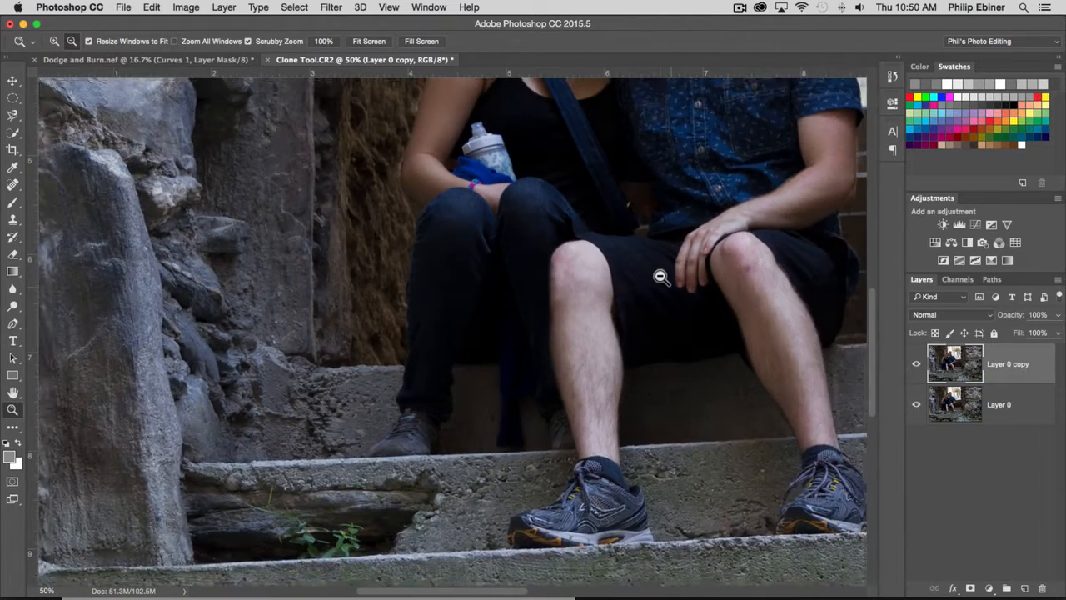
pyautogui.keyDown('alt'); pyautogui.click(660, 276); pyautogui.keyUp('alt')
pyautogui.press('super+0')
pyautogui.press('h')
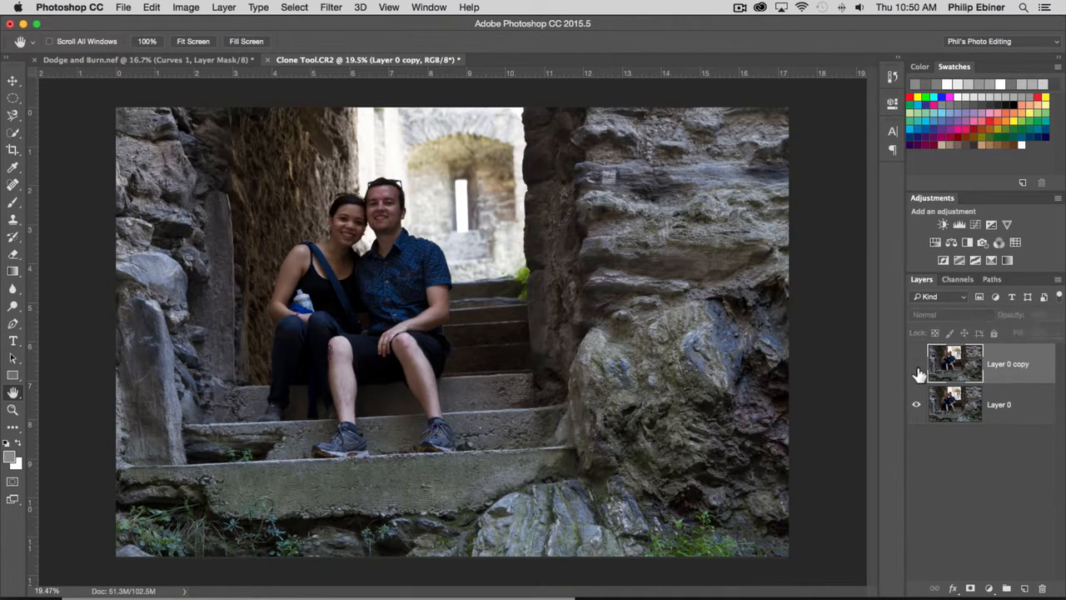
pyautogui.click(916, 364)
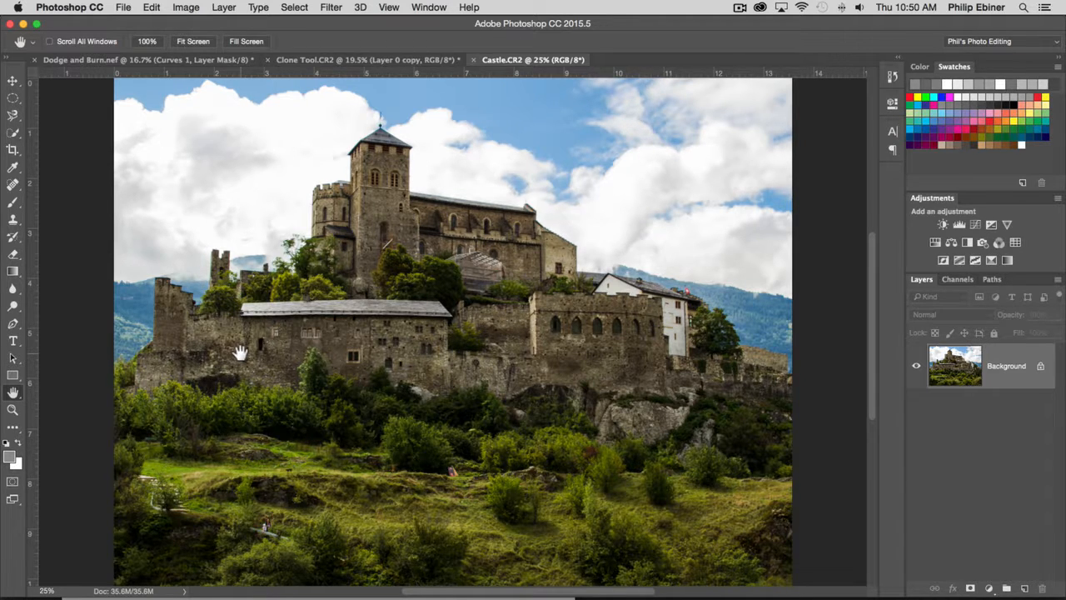
# Switch from the Castle.CR2 image back to the Clone Tool.CR2 document.
pyautogui.click(325, 59)
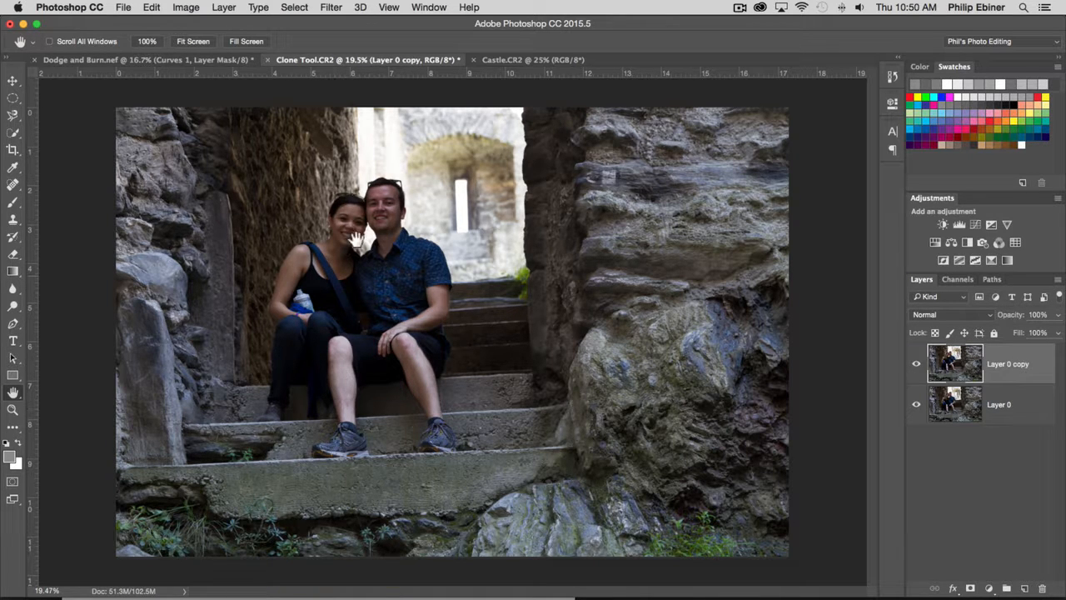
# Switch to the Castle.CR2 document and activate the Clone Stamp tool for work around the small ruined tower.
pyautogui.click(512, 60)
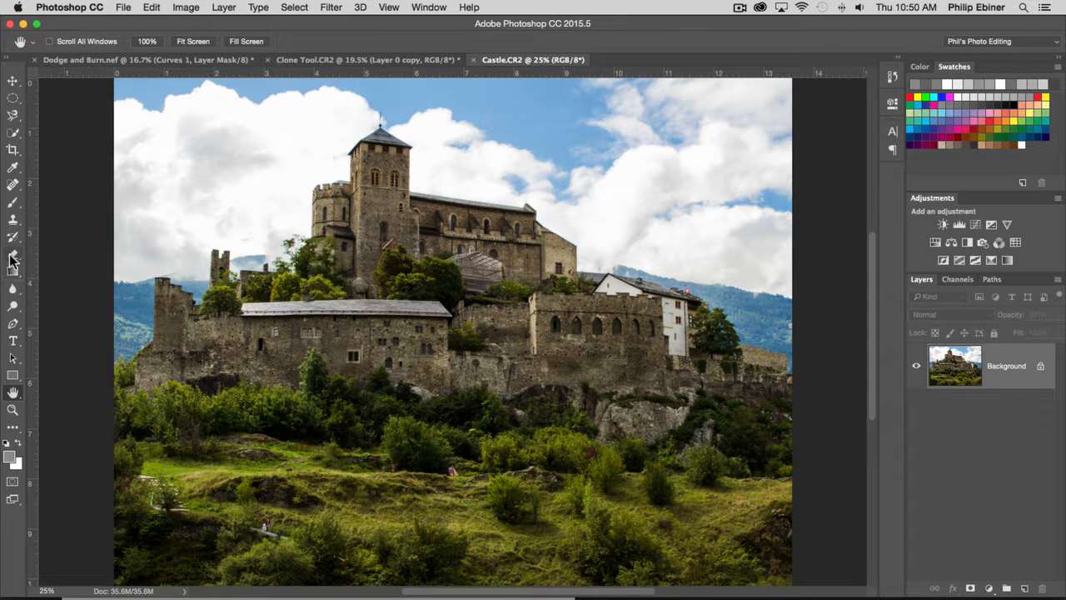
pyautogui.click(12, 184)
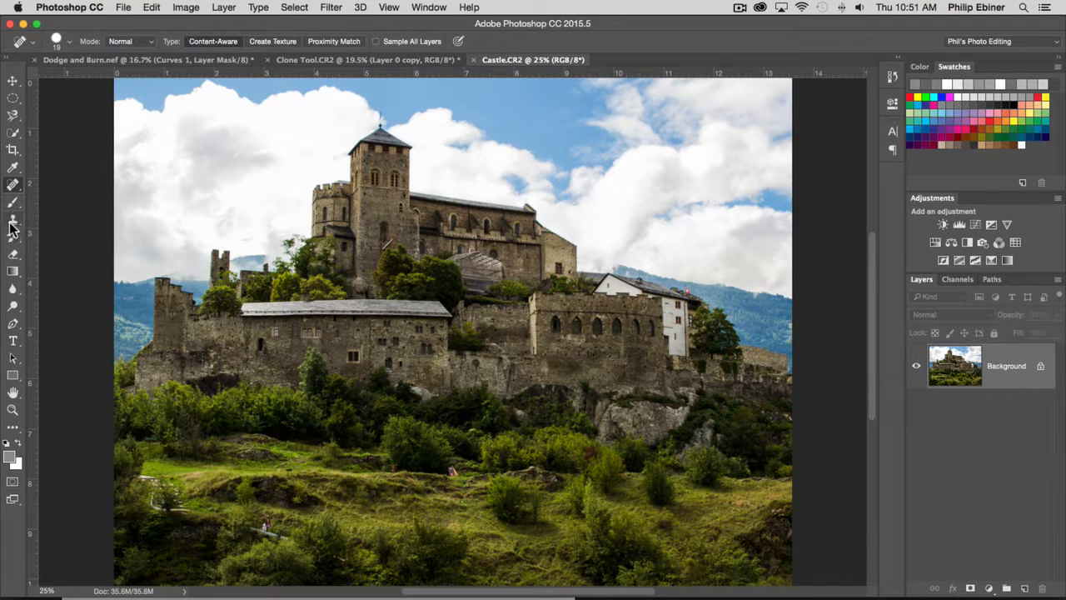
pyautogui.click(13, 220)
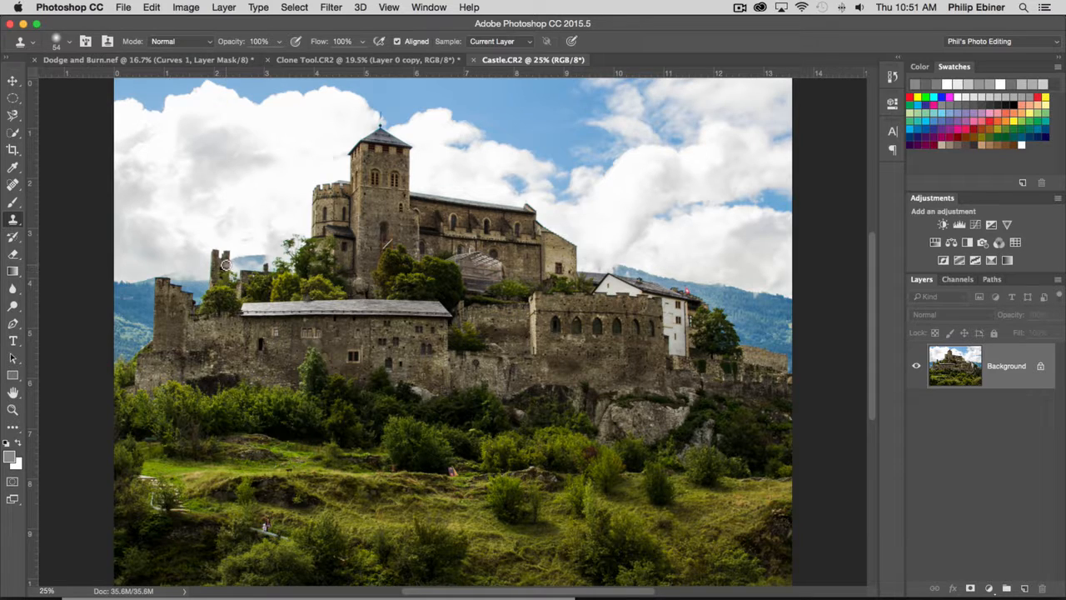
pyautogui.press('z')
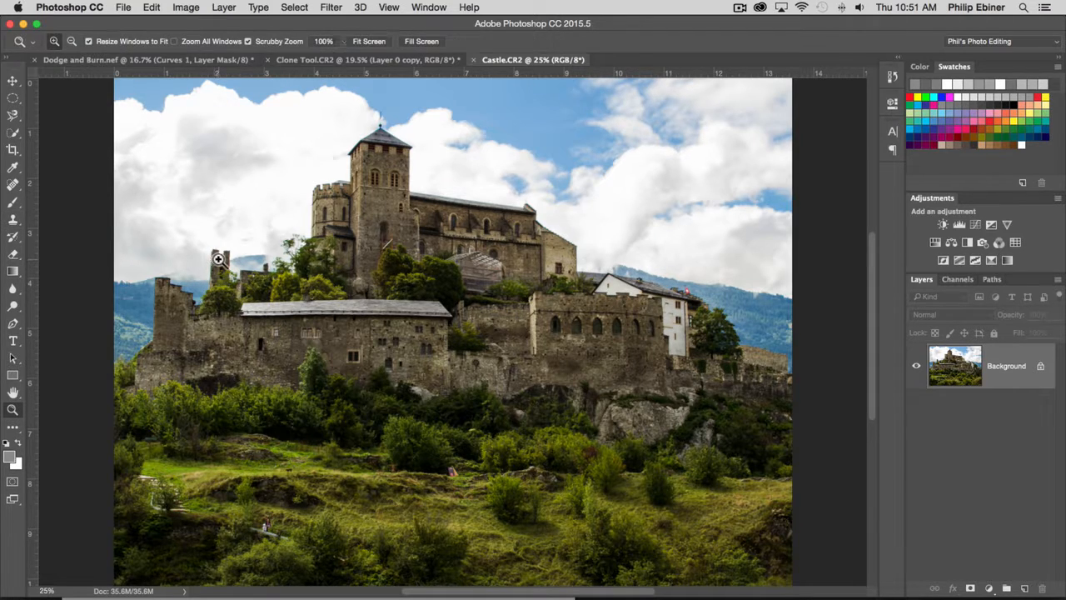
pyautogui.moveTo(218, 262); pyautogui.dragTo(311, 293)
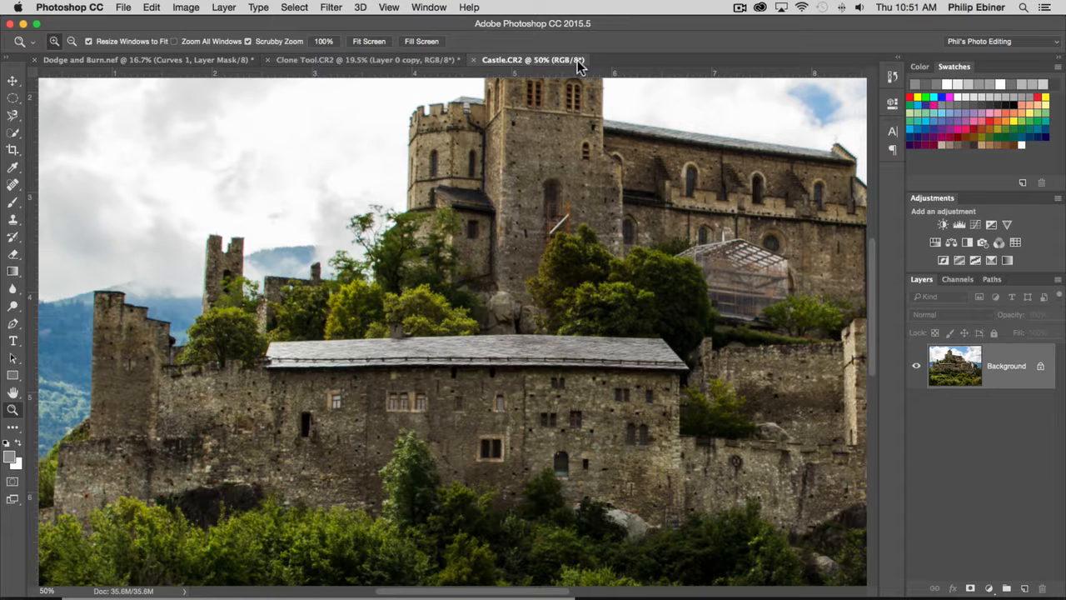
pyautogui.click(12, 184)
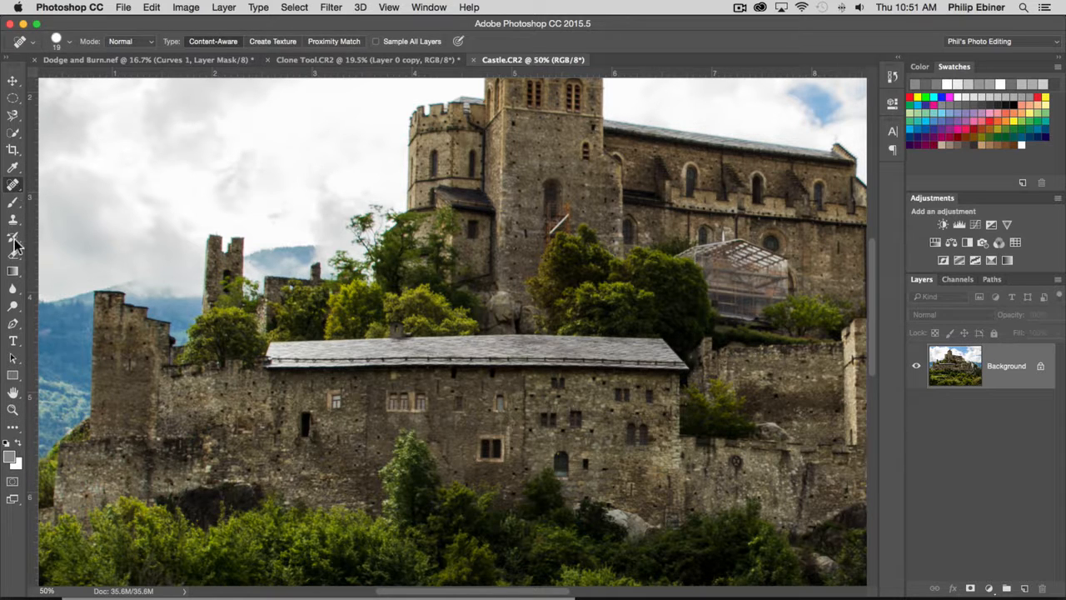
pyautogui.click(13, 220)
# Set the Clone Stamp brush to a size of 127 px with 30% hardness.
pyautogui.moveTo(218, 259); pyautogui.dragTo(241, 263)
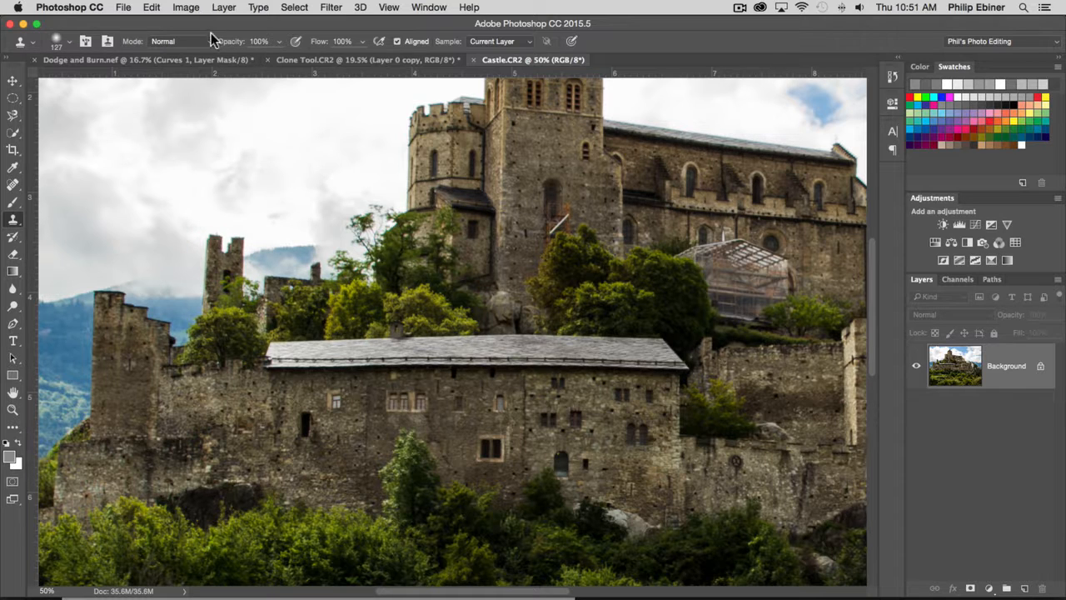
pyautogui.click(208, 40)
pyautogui.click(205, 38)
pyautogui.click(68, 42)
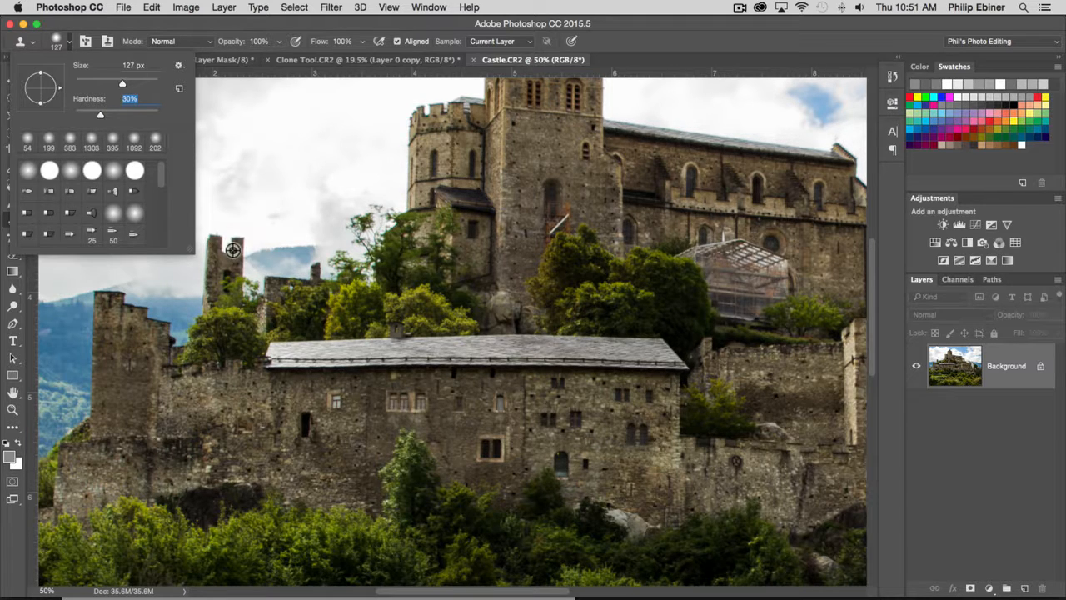
pyautogui.press('Return')
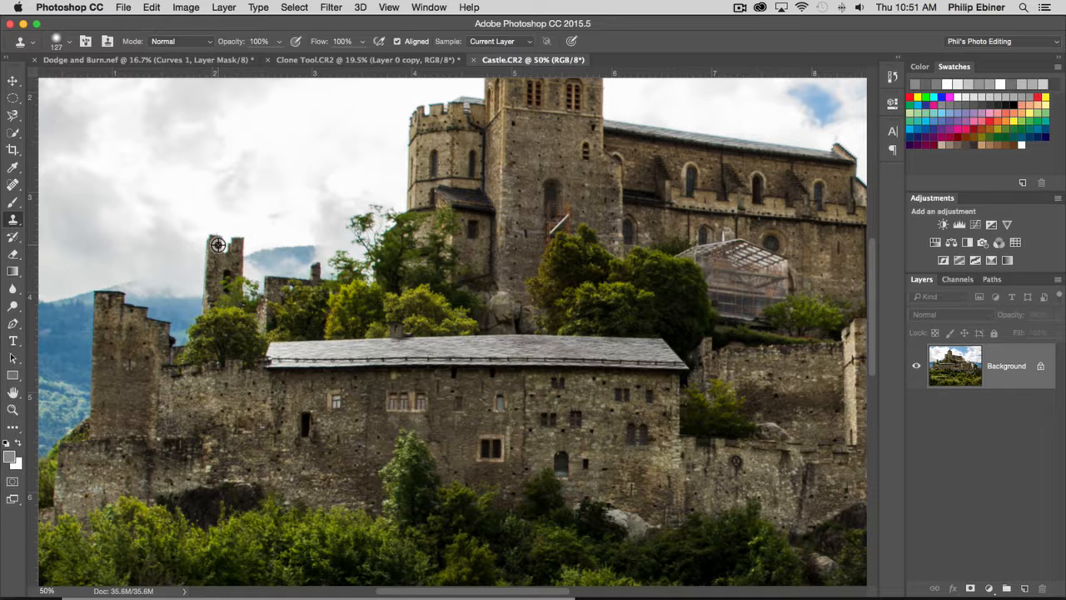
# Sample the small ruined tower and clone a copy of it onto the low ruined wall just to its right.
pyautogui.keyDown('alt'); pyautogui.click(215, 243); pyautogui.keyUp('alt')
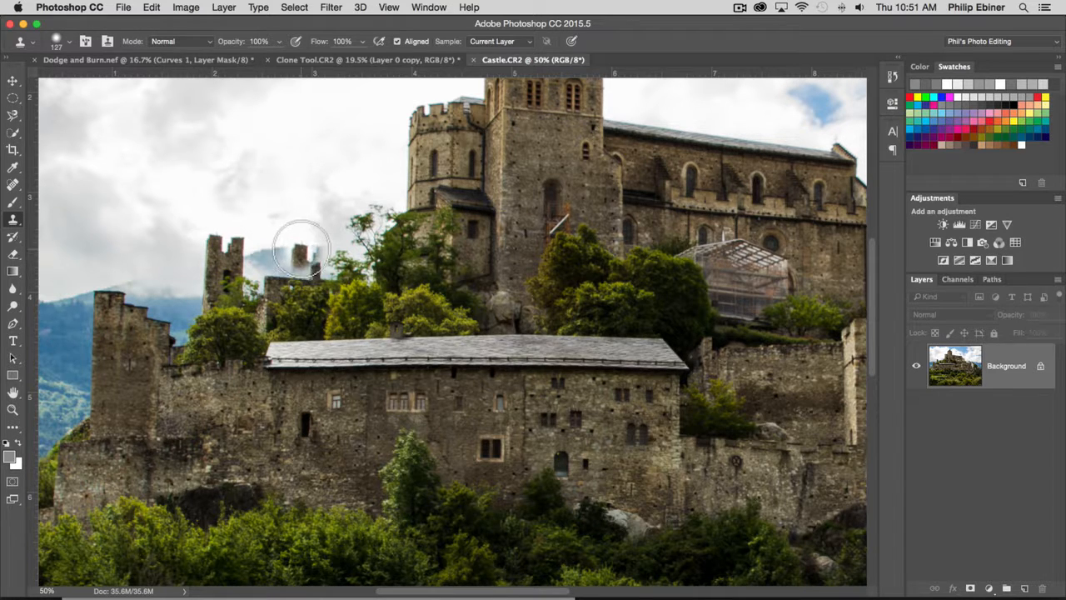
pyautogui.moveTo(295, 244); pyautogui.dragTo(289, 230)
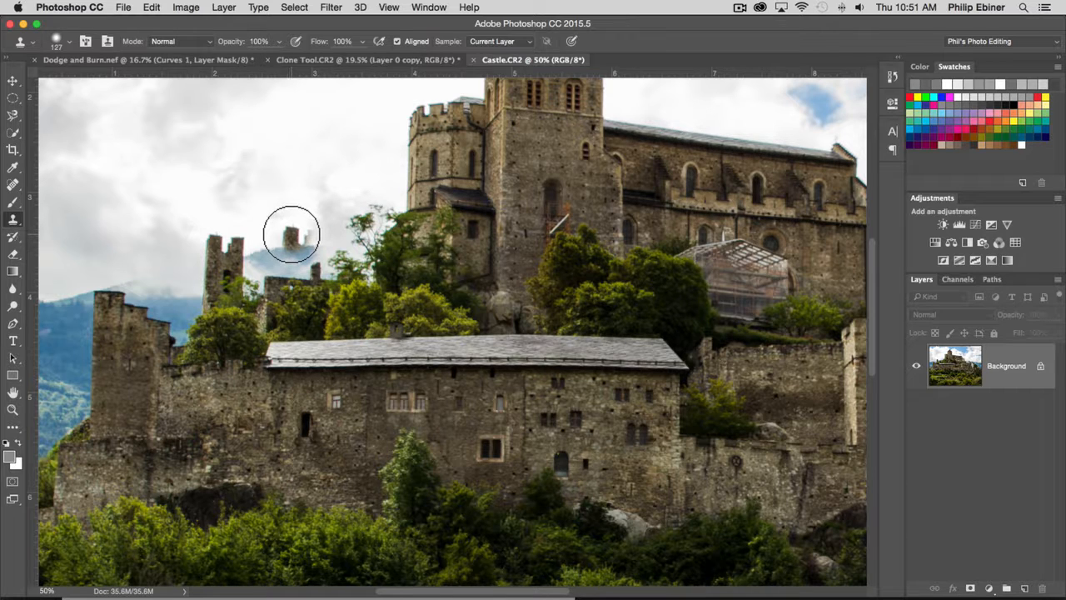
pyautogui.moveTo(288, 231)
pyautogui.mouseDown()
pyautogui.moveTo(292, 264)
pyautogui.moveTo(346, 238)
pyautogui.moveTo(419, 237)
pyautogui.moveTo(308, 283)
pyautogui.moveTo(294, 275)
pyautogui.moveTo(311, 247)
pyautogui.mouseUp()
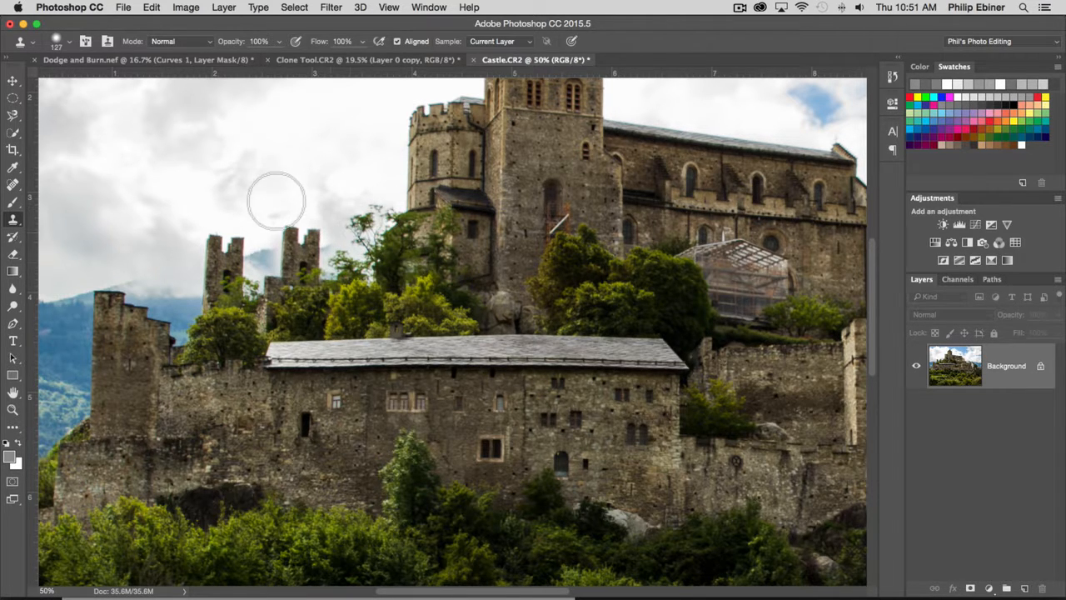
# Sample the original ruined tower again and clone it onto the skyline between the church and the white house.
pyautogui.press('z')
pyautogui.keyDown('alt'); pyautogui.click(430, 234); pyautogui.keyUp('alt')
pyautogui.keyDown('alt'); pyautogui.click(595, 235); pyautogui.keyUp('alt')
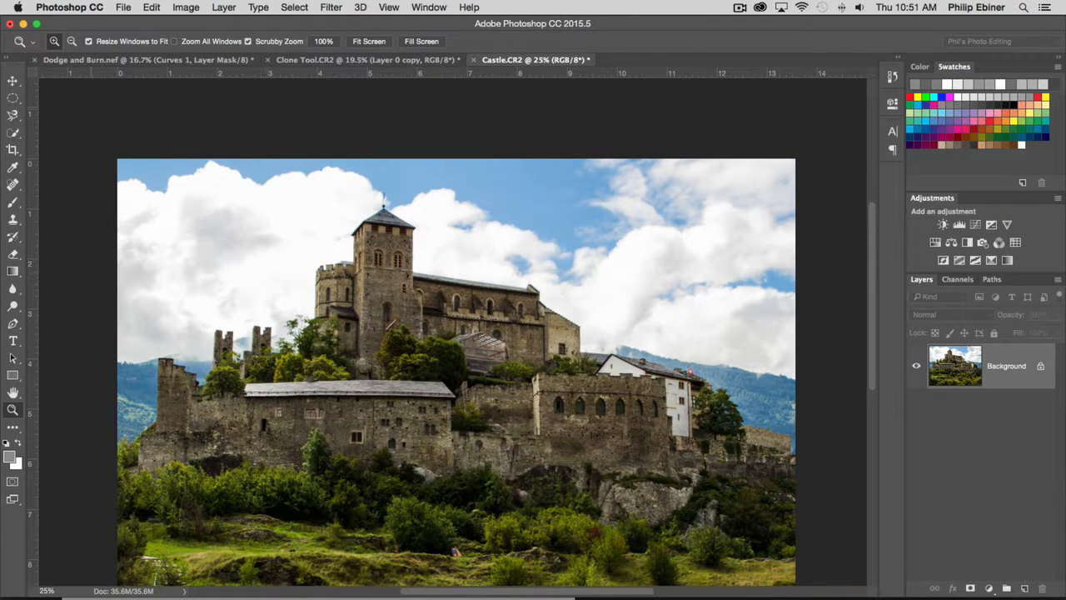
pyautogui.click(14, 219)
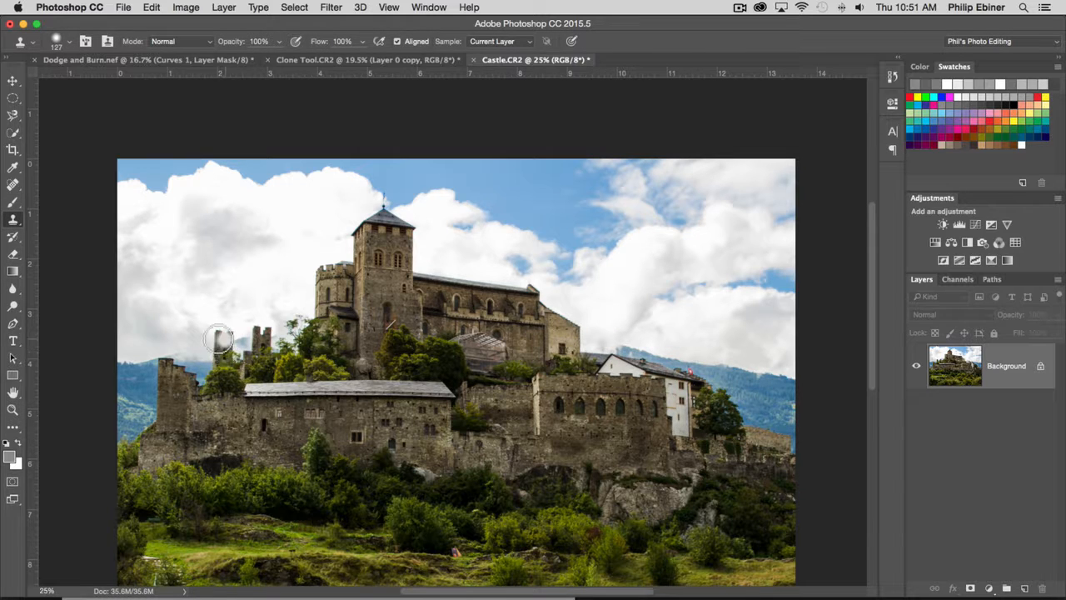
pyautogui.keyDown('alt'); pyautogui.click(219, 334); pyautogui.keyUp('alt')
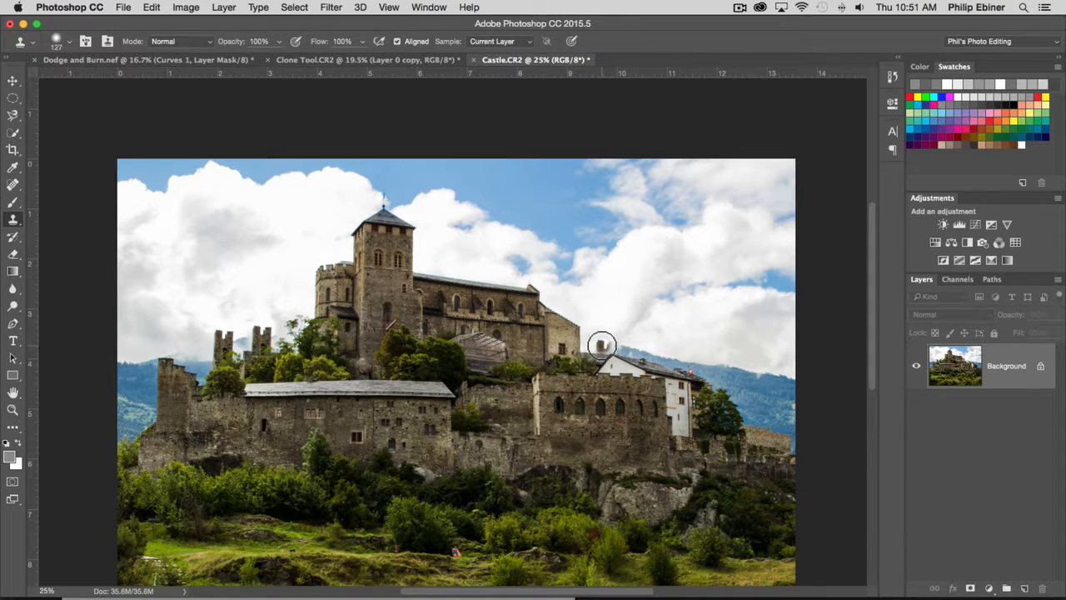
pyautogui.moveTo(600, 336); pyautogui.dragTo(614, 350)
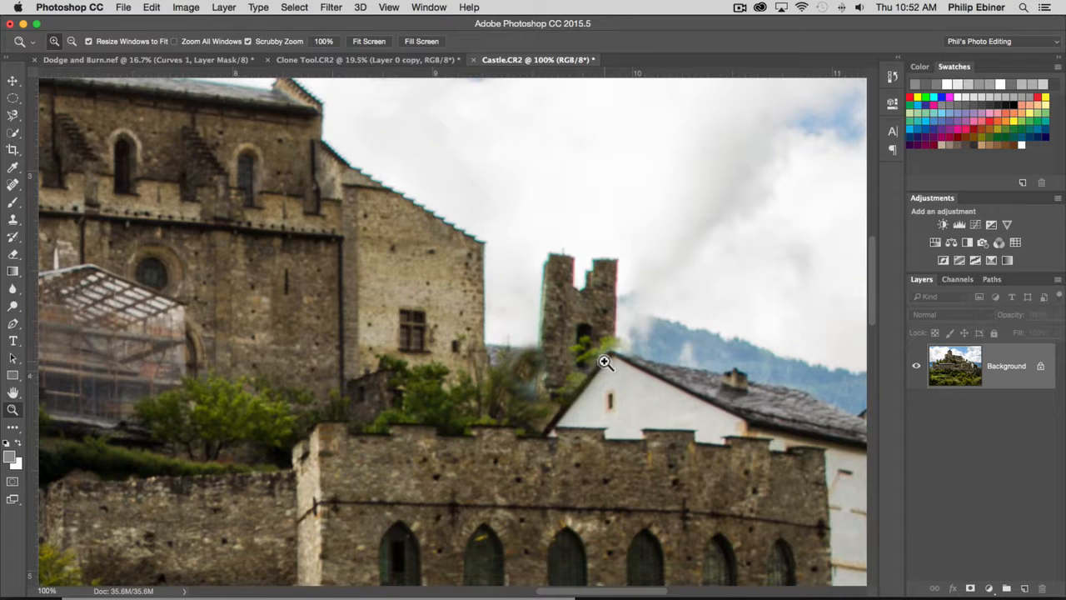
# Clone nearby foliage over the smudged patch at the new tower's base and touch up the white house's roof edge with a smaller brush.
pyautogui.click(584, 361)
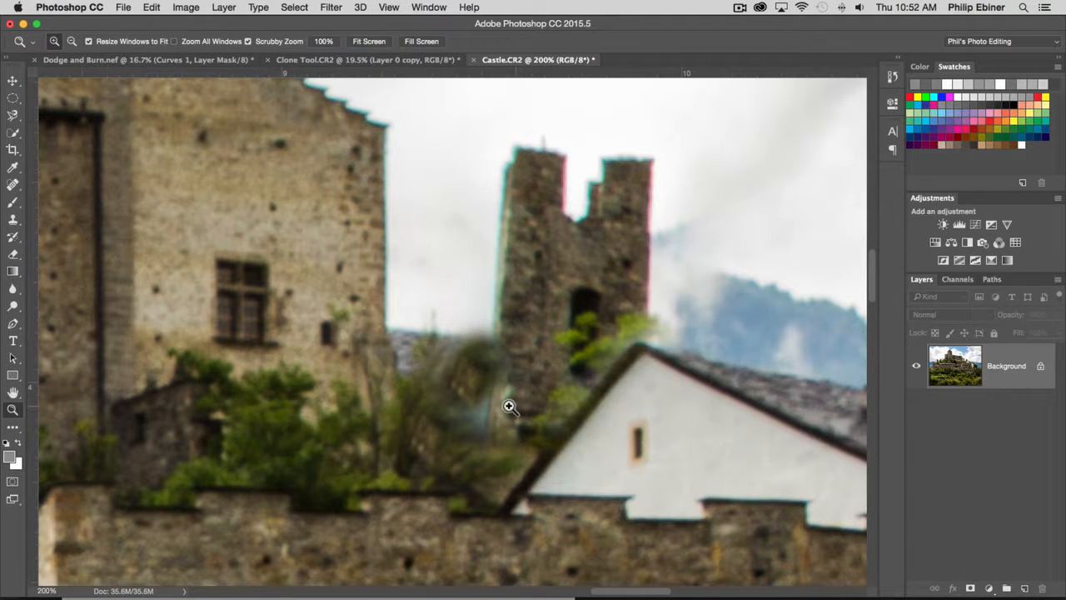
pyautogui.click(14, 223)
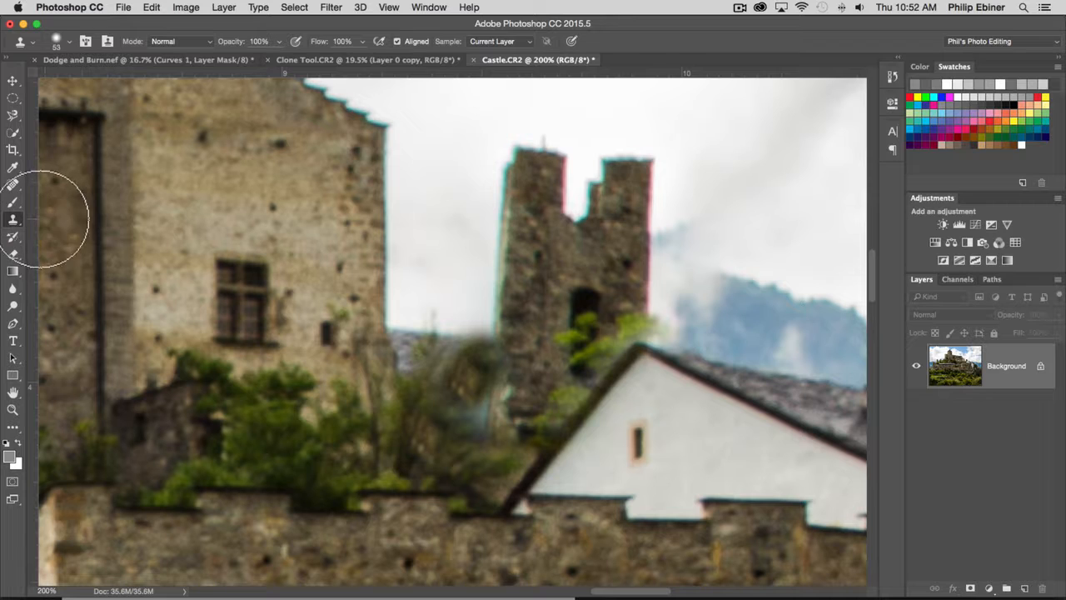
pyautogui.click(15, 224)
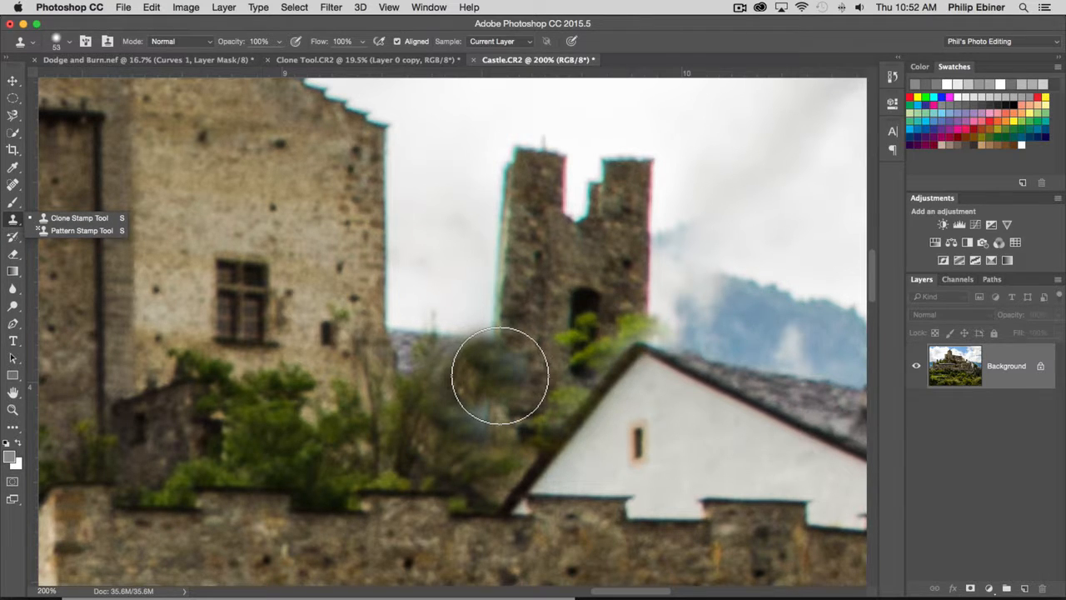
pyautogui.keyDown('alt'); pyautogui.click(419, 379); pyautogui.keyUp('alt')
pyautogui.moveTo(456, 390); pyautogui.dragTo(482, 410)
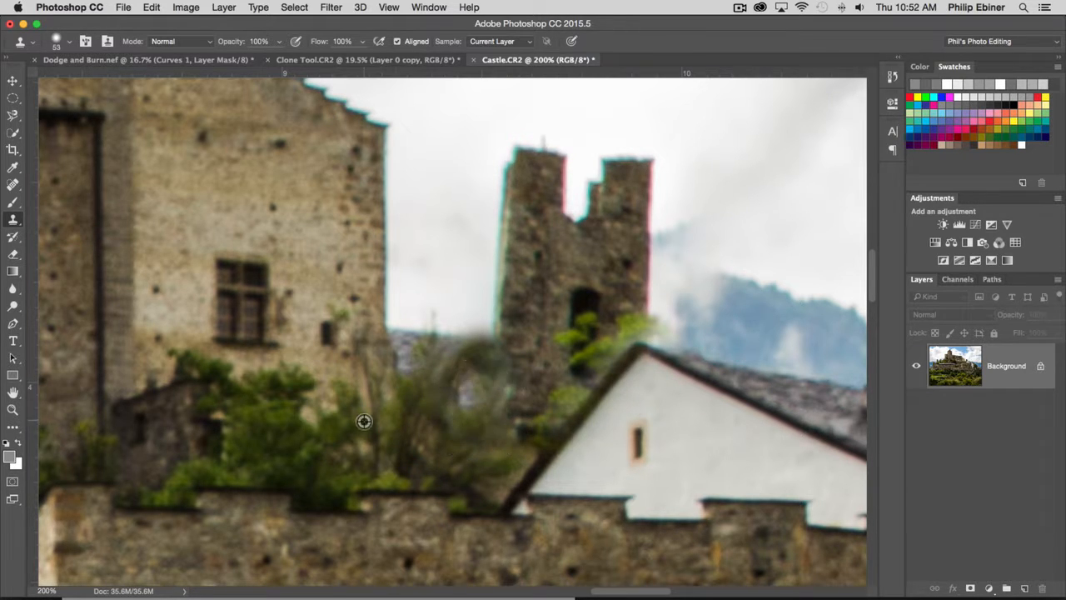
pyautogui.keyDown('alt'); pyautogui.click(402, 429); pyautogui.keyUp('alt')
pyautogui.click(472, 400)
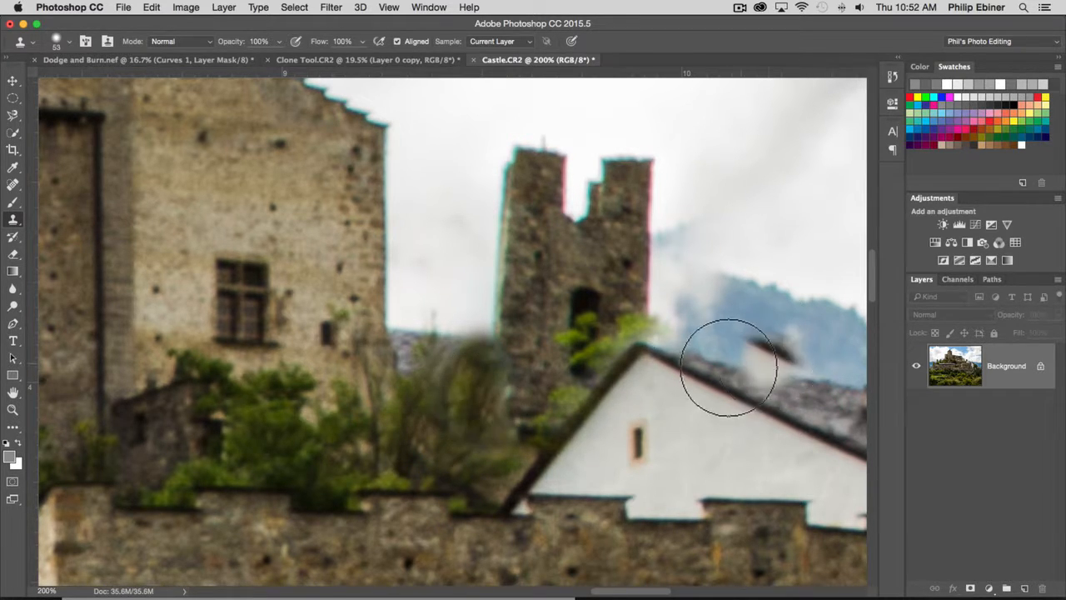
pyautogui.moveTo(824, 389); pyautogui.dragTo(805, 389)
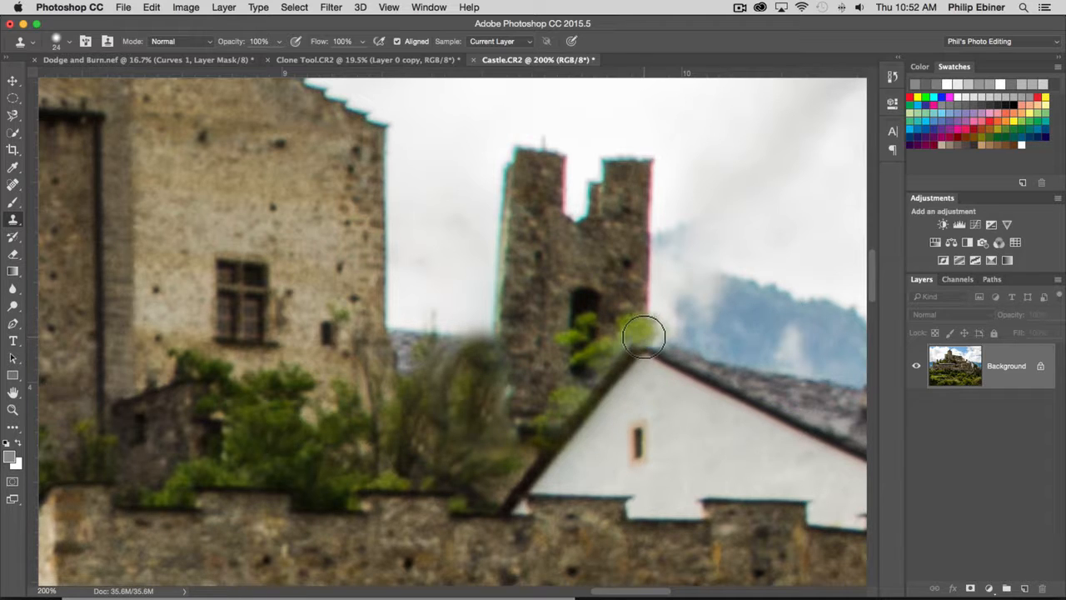
# Compare the whole cloned castle image with its Open state in the history, finishing on the latest Clone Stamp state.
pyautogui.press('z')
pyautogui.keyDown('alt'); pyautogui.click(625, 252); pyautogui.keyUp('alt')
pyautogui.keyDown('alt'); pyautogui.click(626, 253); pyautogui.keyUp('alt')
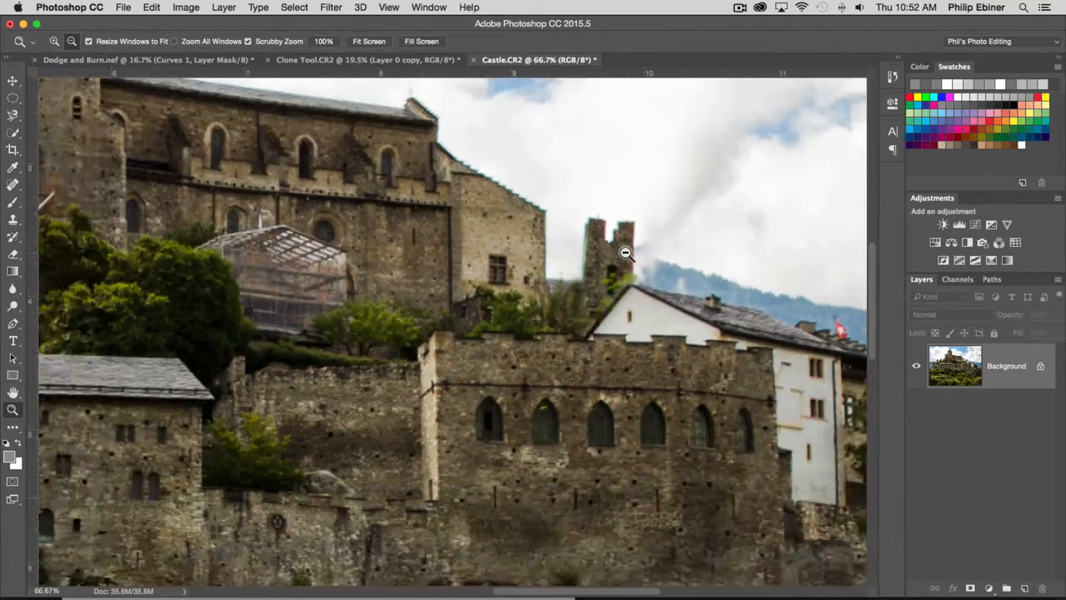
pyautogui.keyDown('alt'); pyautogui.click(625, 253); pyautogui.keyUp('alt')
pyautogui.keyDown('alt'); pyautogui.click(575, 309); pyautogui.keyUp('alt')
pyautogui.keyDown('alt'); pyautogui.click(562, 315); pyautogui.keyUp('alt')
pyautogui.press('h')
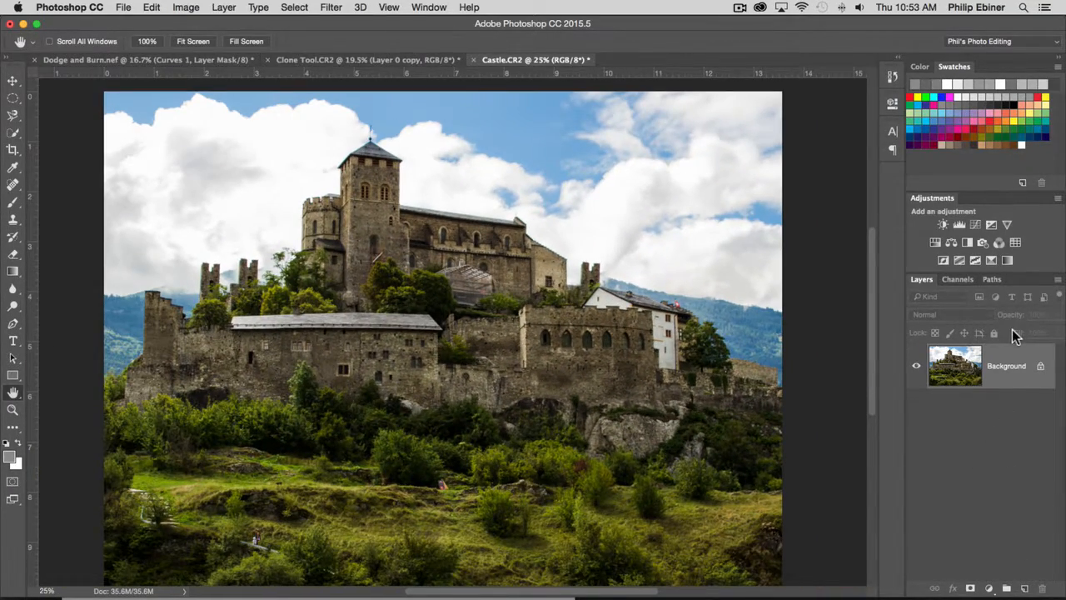
pyautogui.click(892, 78)
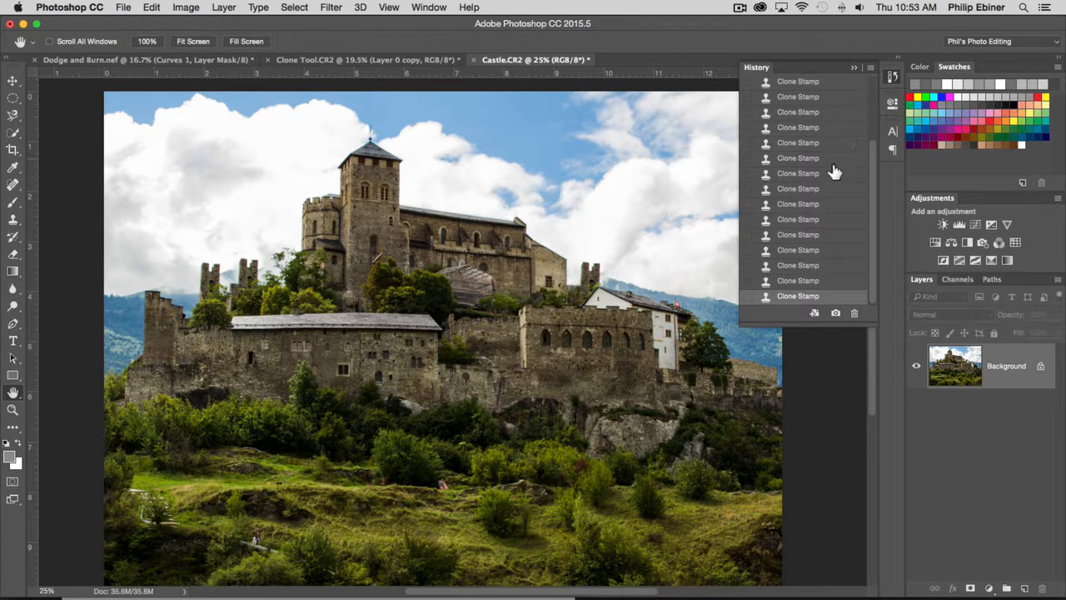
pyautogui.scroll(5, 837, 192)
pyautogui.click(789, 106)
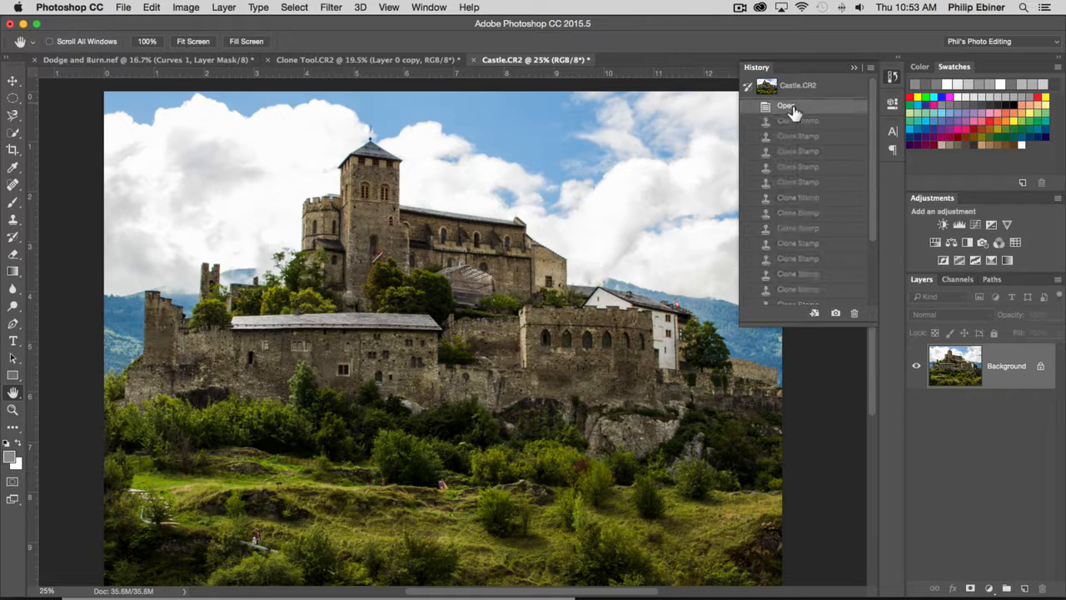
pyautogui.scroll(-5, 816, 267)
pyautogui.scroll(5, 821, 138)
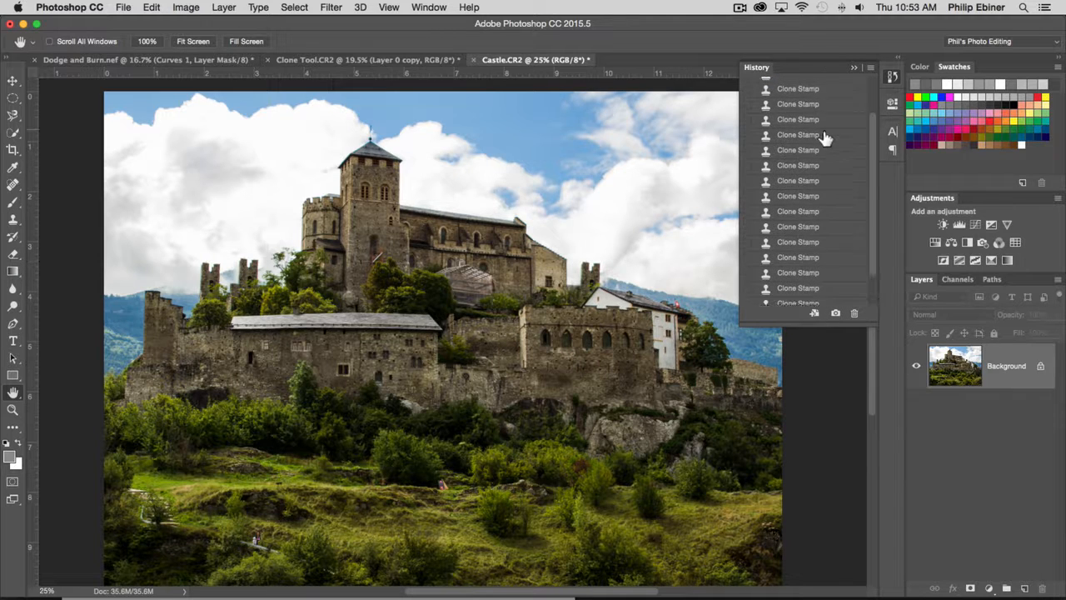
pyautogui.scroll(-5, 807, 250)
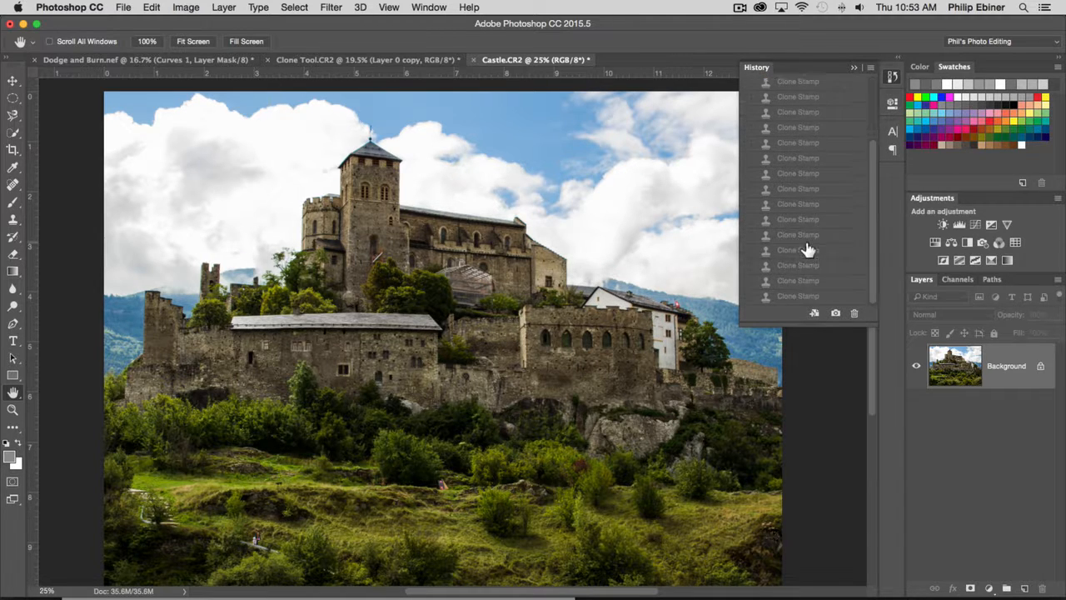
pyautogui.click(798, 297)
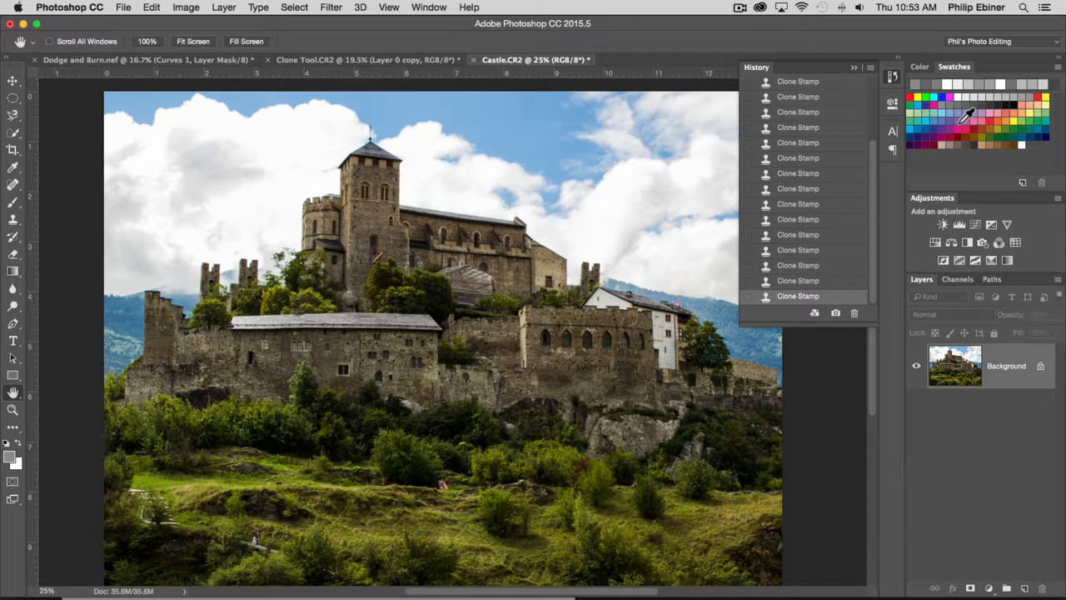